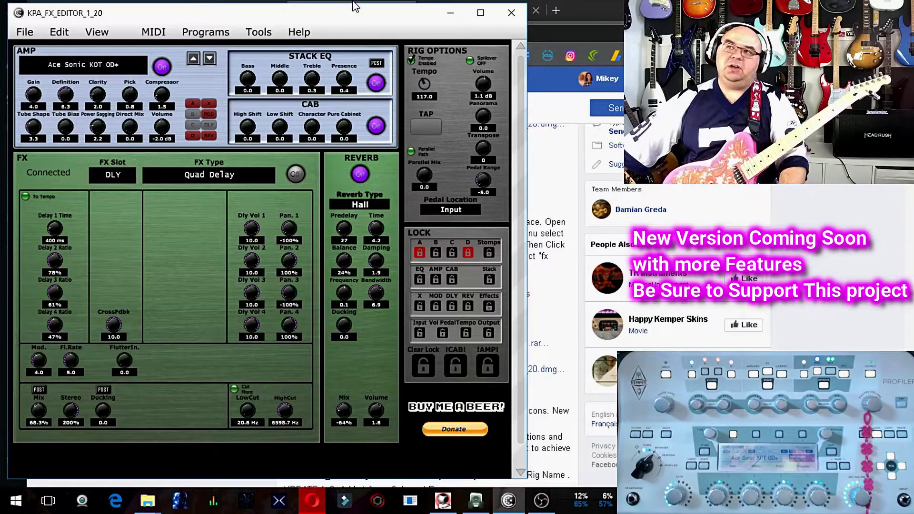
- Switch to Opera and bring up the start of the KPAEditor Community Project thread on the Profiler User Forum
left_click(618, 5)
scroll(366, 324, "up", 10)
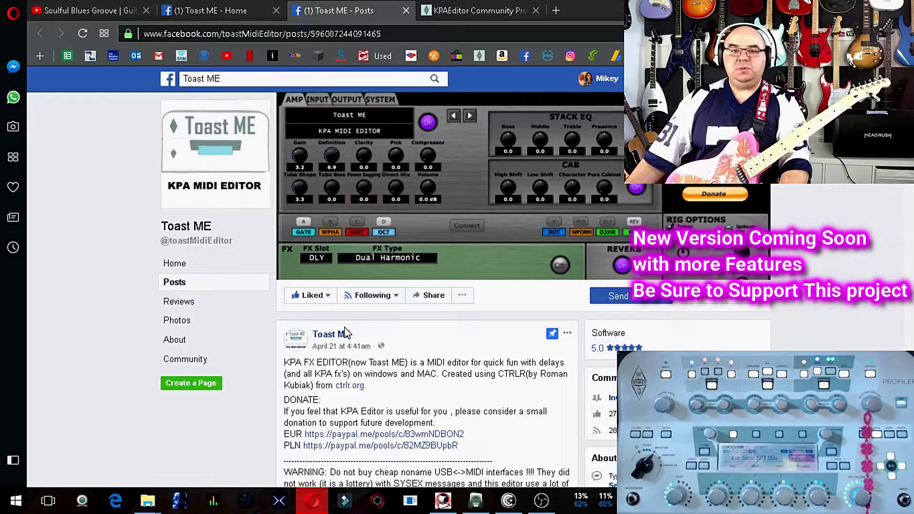
left_click(476, 9)
scroll(437, 265, "up", 3)
scroll(437, 265, "up", 15)
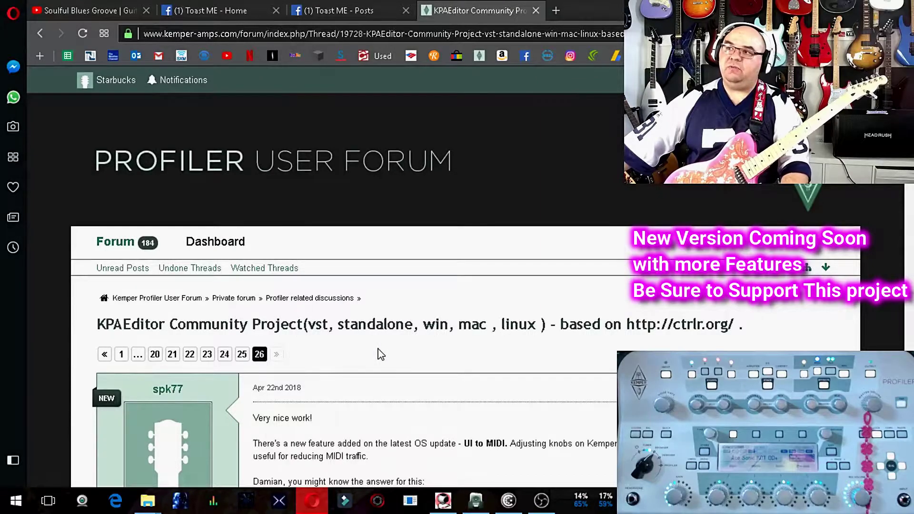
- Read through the user replies on the last page of the KPAEditor Community Project thread
scroll(380, 354, "down", 4)
scroll(285, 343, "up", 4)
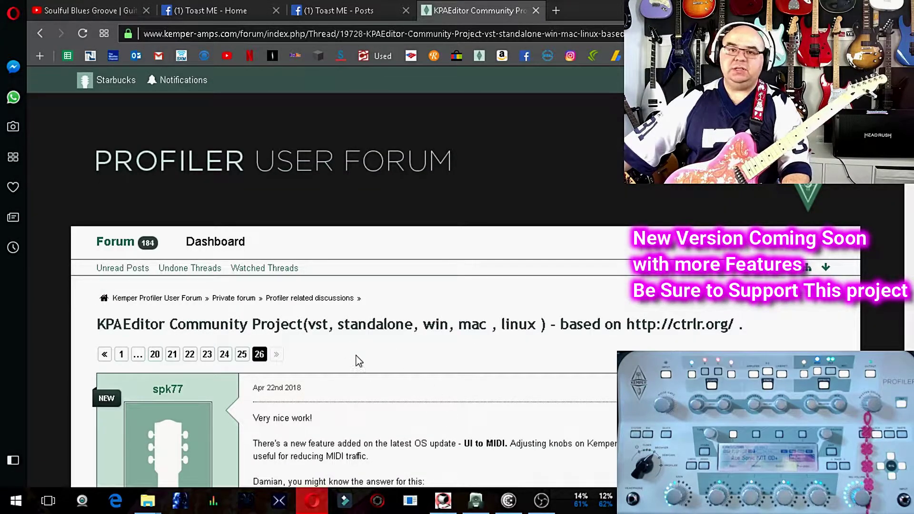
scroll(346, 369, "down", 5)
scroll(346, 369, "up", 5)
scroll(341, 367, "down", 3)
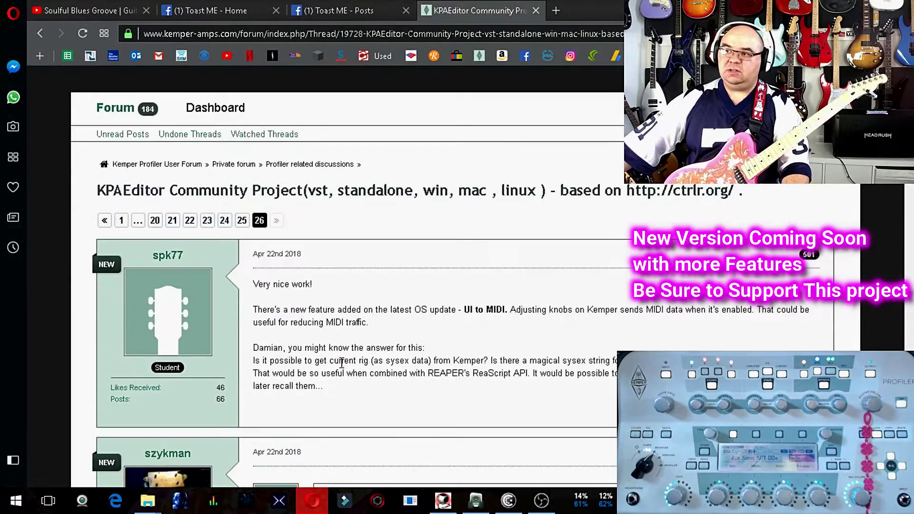
scroll(341, 363, "down", 12)
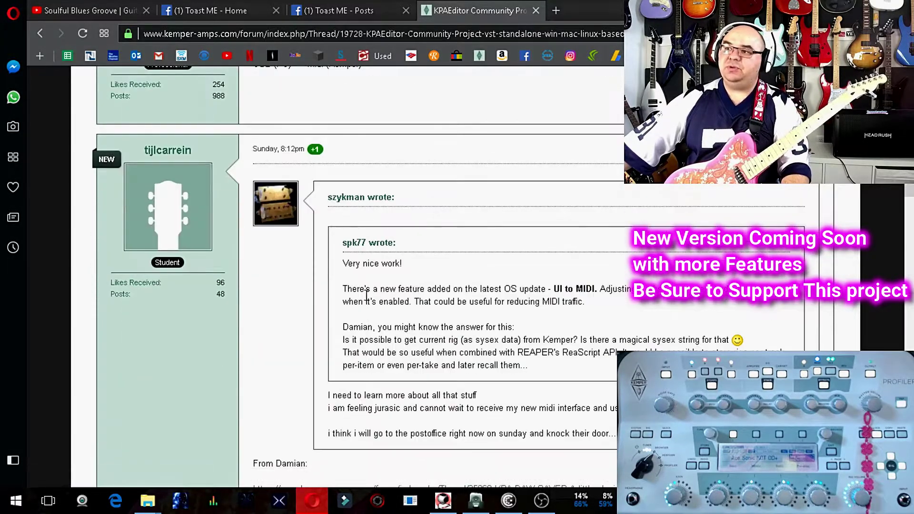
scroll(371, 297, "down", 10)
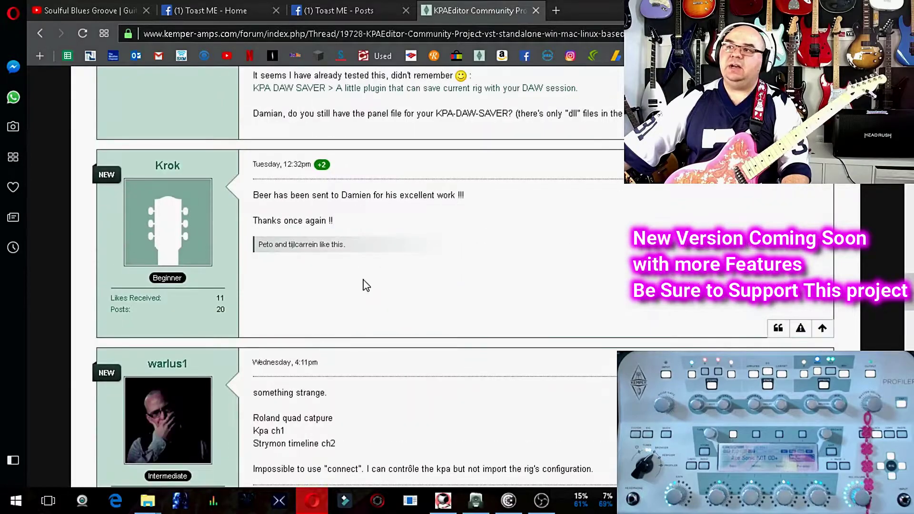
scroll(384, 325, "down", 4)
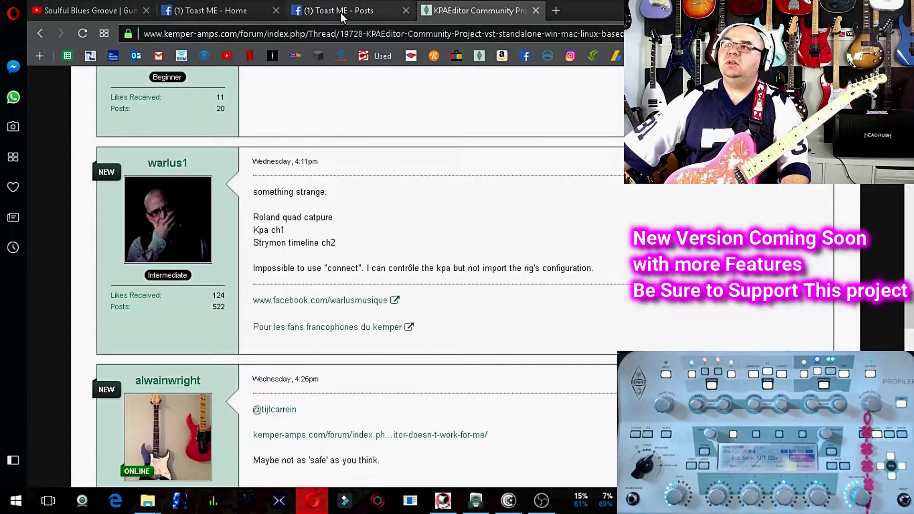
- Go to the Toast ME Facebook home page and open its pinned KPA FX EDITOR post in full
left_click(246, 7)
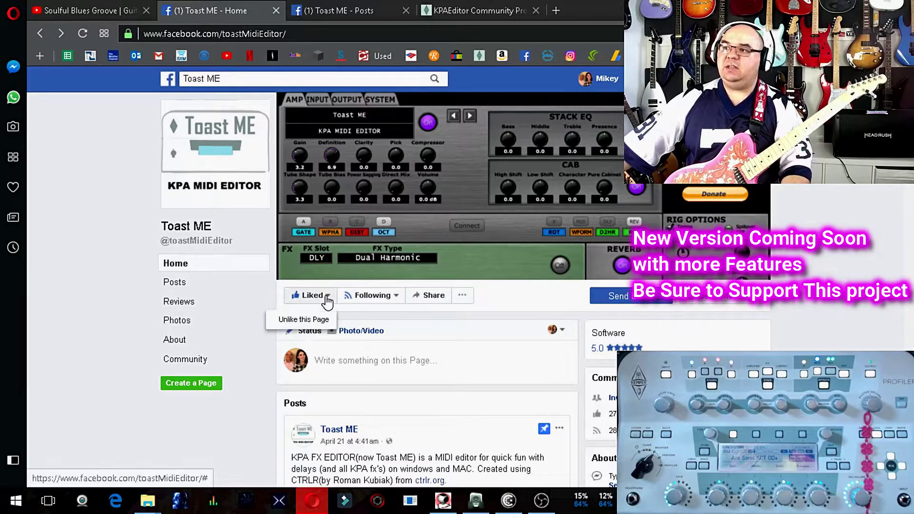
scroll(508, 408, "down", 8)
scroll(457, 324, "up", 5)
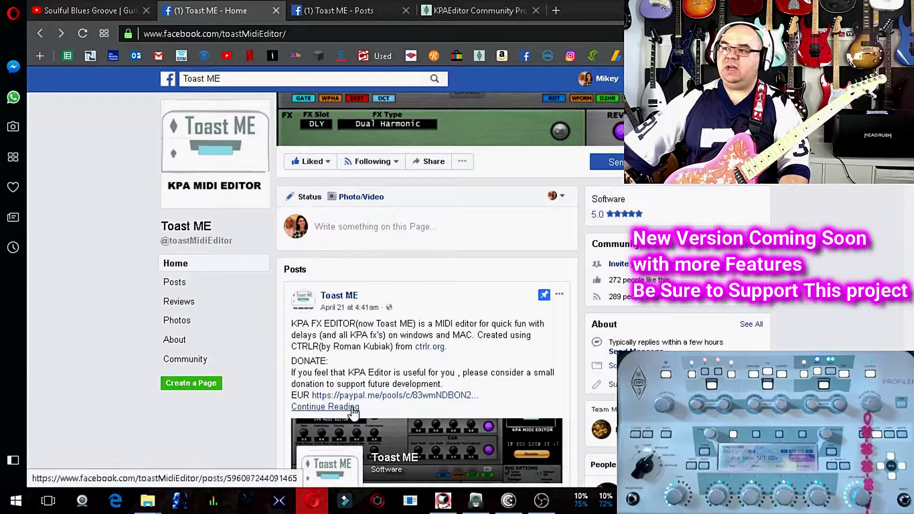
left_click(352, 408)
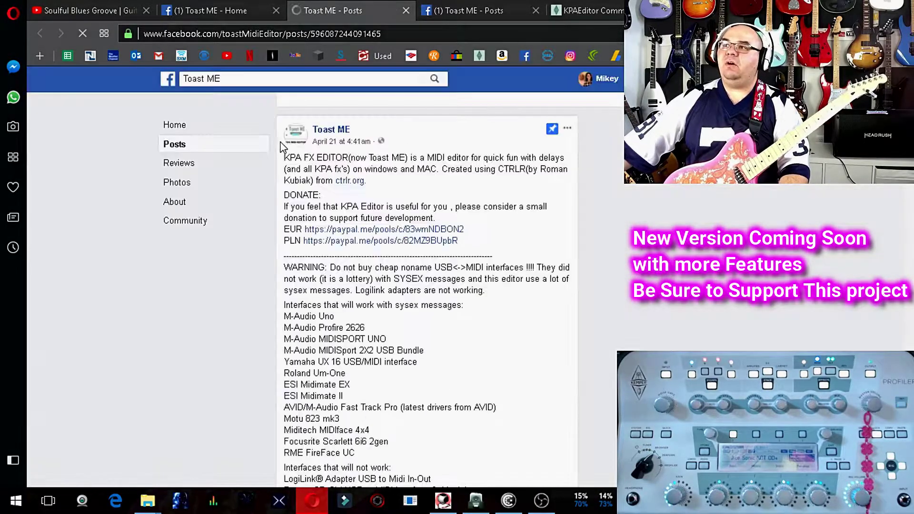
- Examine the pinned post's lists of compatible MIDI interfaces, install notes, tutorial links, manual, downloads and update history
scroll(448, 266, "down", 2)
scroll(448, 265, "down", 2)
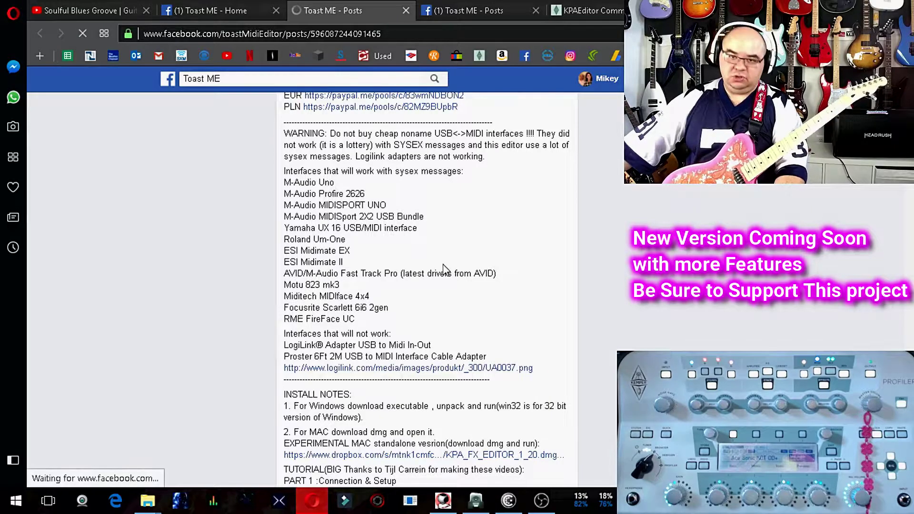
scroll(442, 380, "down", 10)
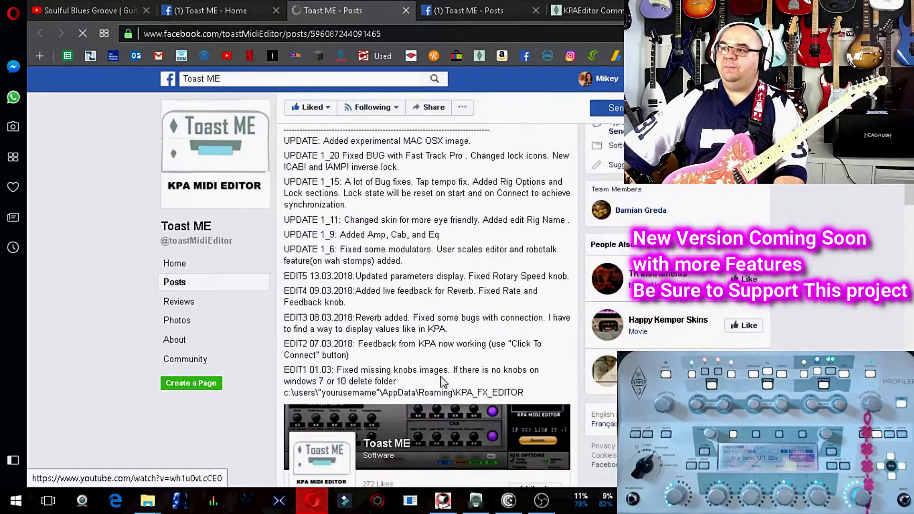
scroll(380, 241, "up", 4)
scroll(381, 241, "up", 10)
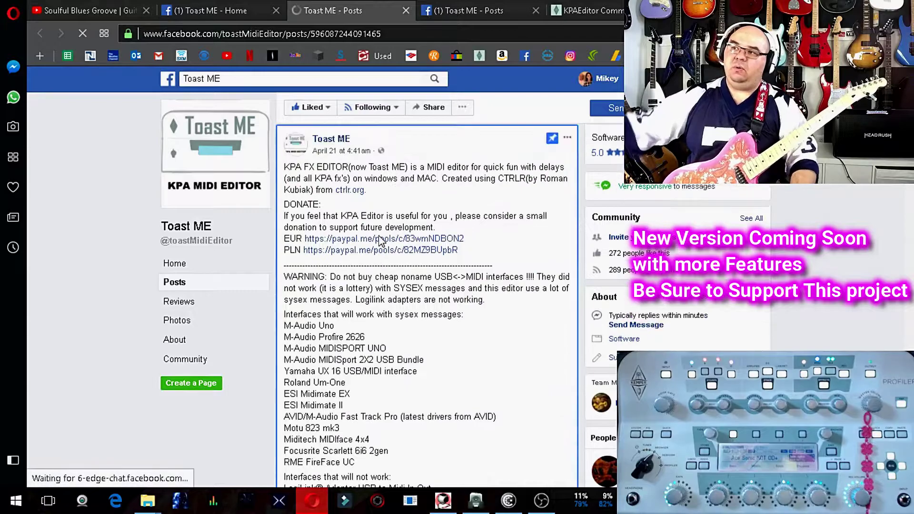
scroll(445, 274, "down", 5)
scroll(439, 276, "down", 2)
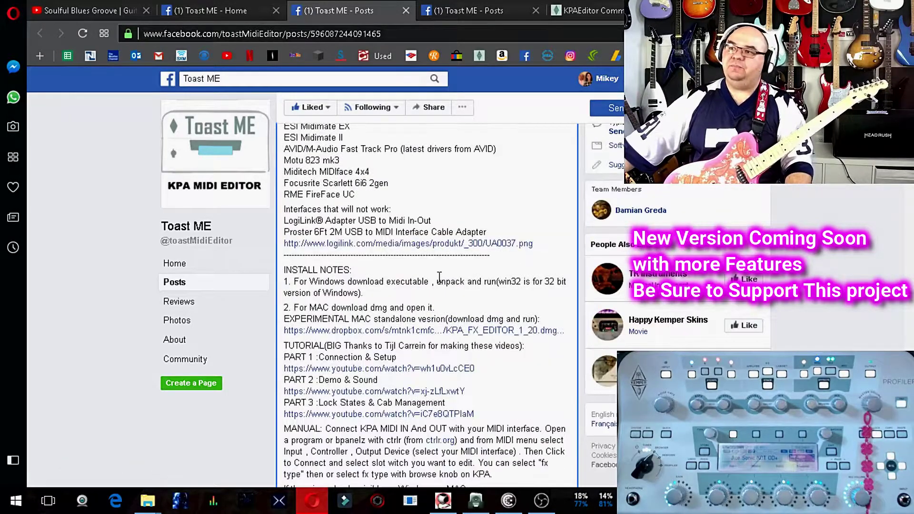
scroll(403, 336, "down", 2)
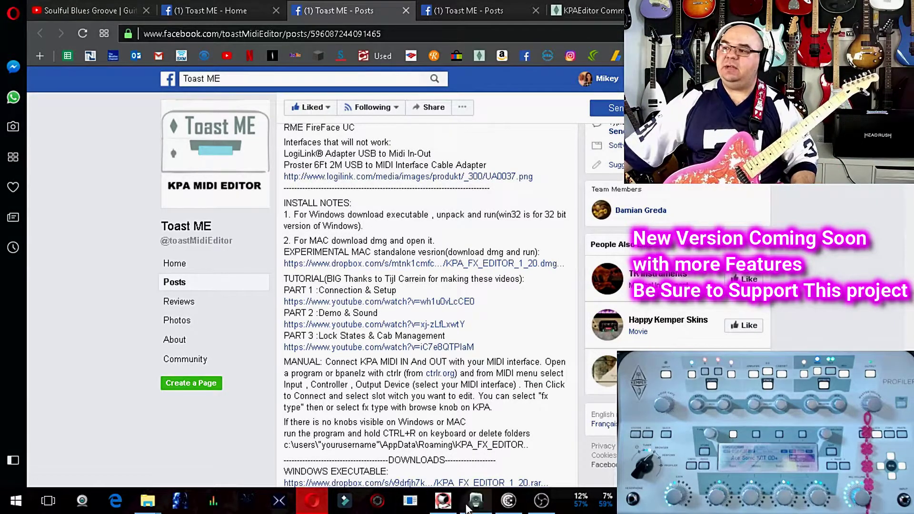
- Switch to KPA_FX_EDITOR_1_20 and check the MIDI device and channel settings for input and output
left_click(508, 501)
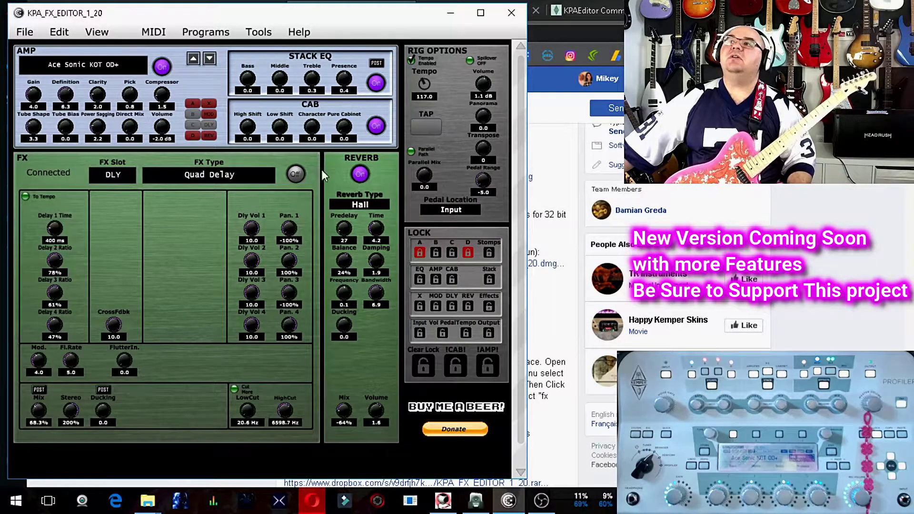
left_click(167, 33)
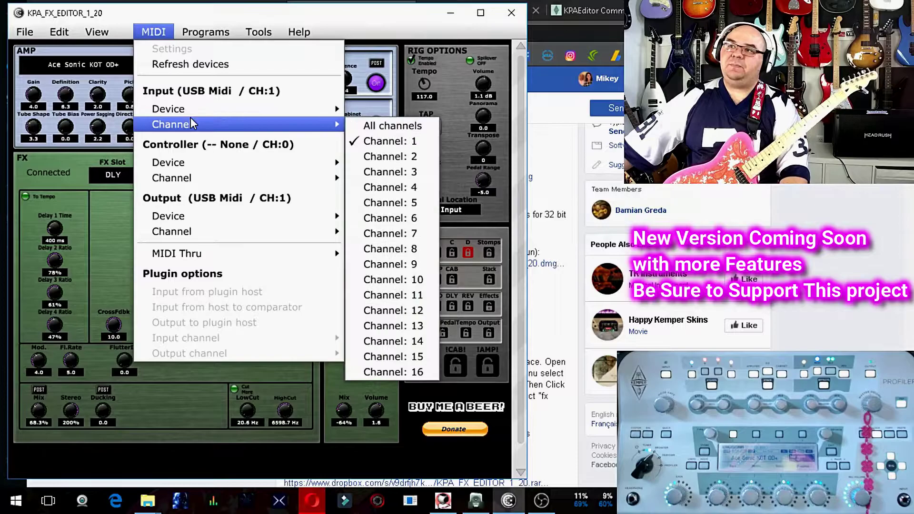
mouse_move(198, 112)
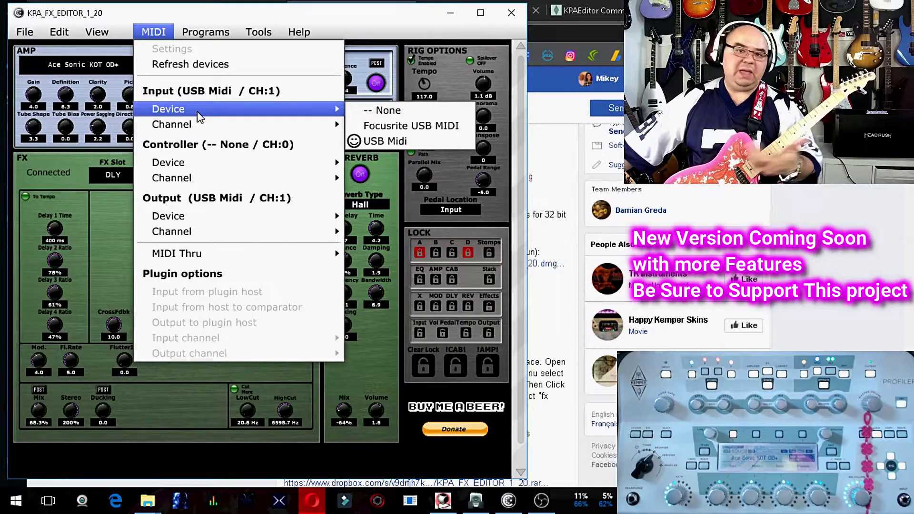
mouse_move(200, 217)
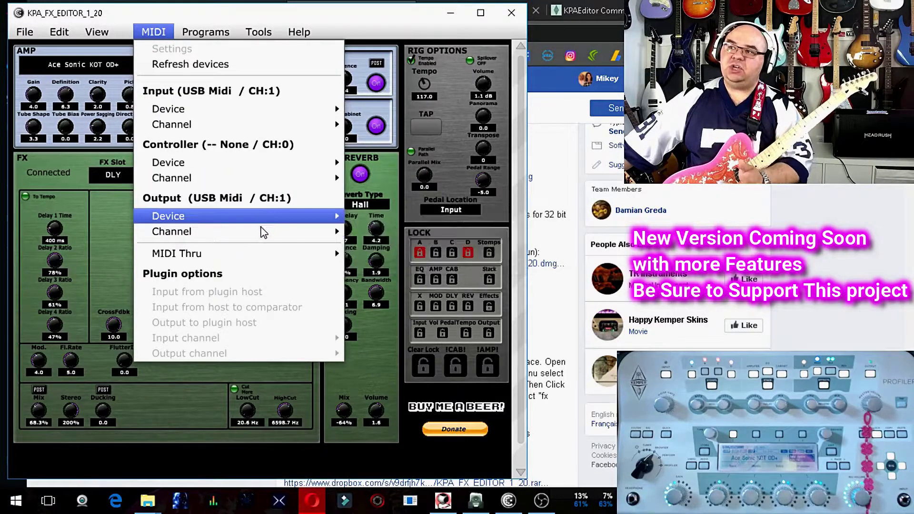
mouse_move(260, 228)
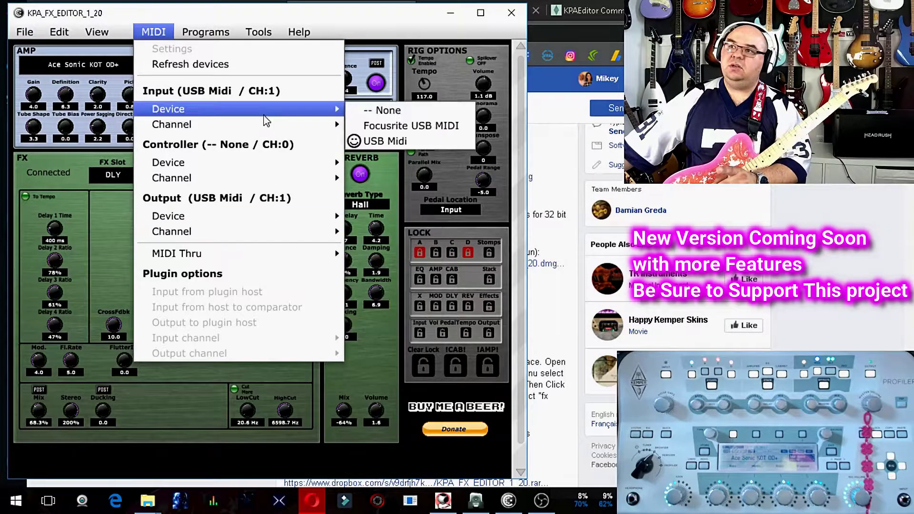
mouse_move(261, 121)
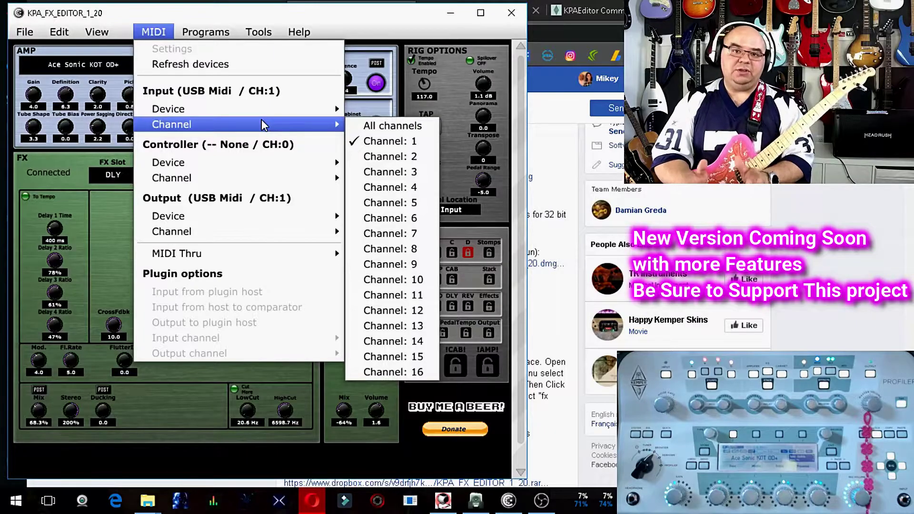
left_click(252, 37)
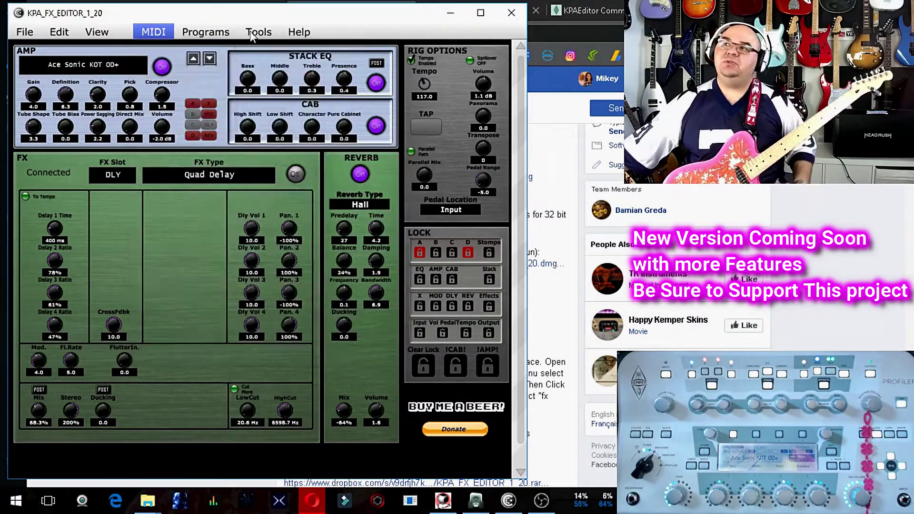
left_click(251, 37)
left_click(252, 15)
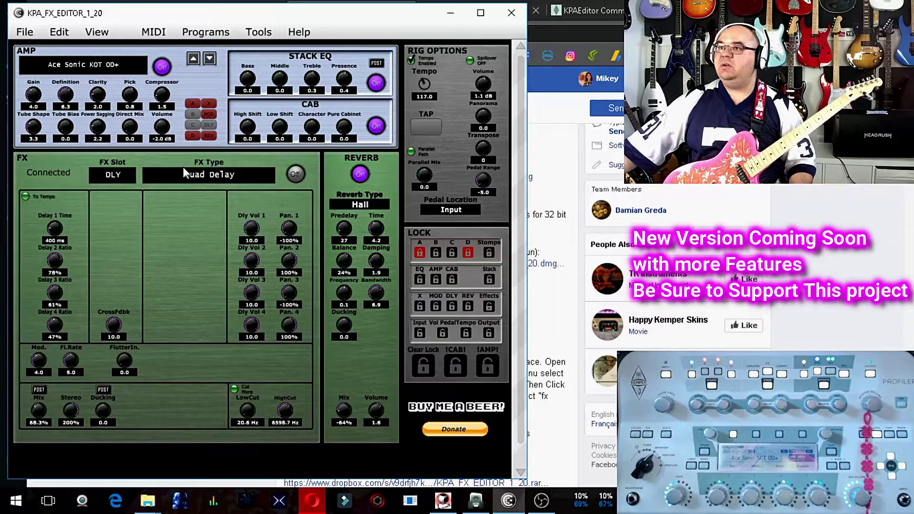
- Toggle the amp section off and back on, and switch the Quad Delay effect on and off again
left_click(162, 67)
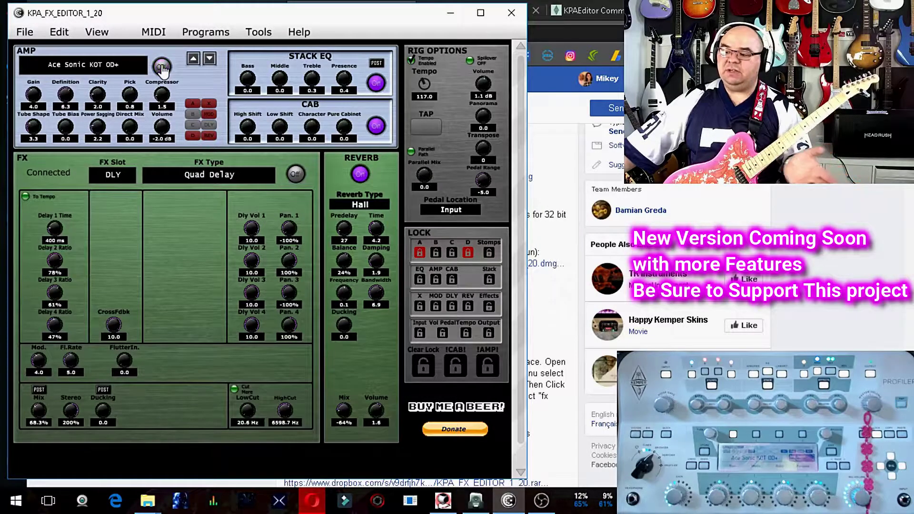
left_click(162, 68)
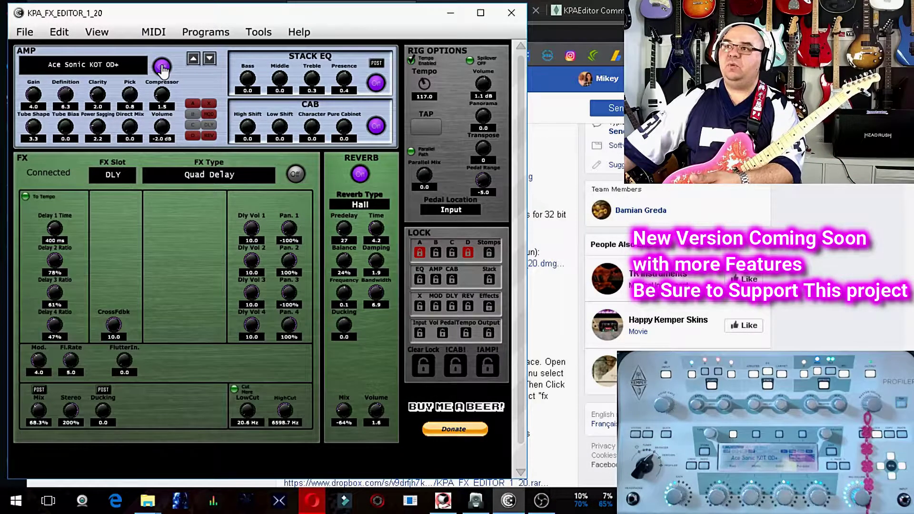
left_click(294, 176)
left_click(295, 176)
left_click(295, 176)
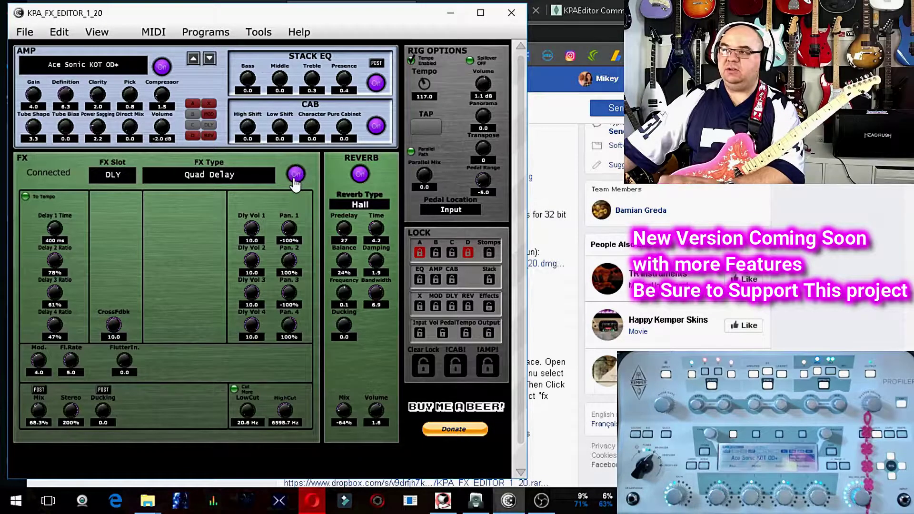
left_click(294, 178)
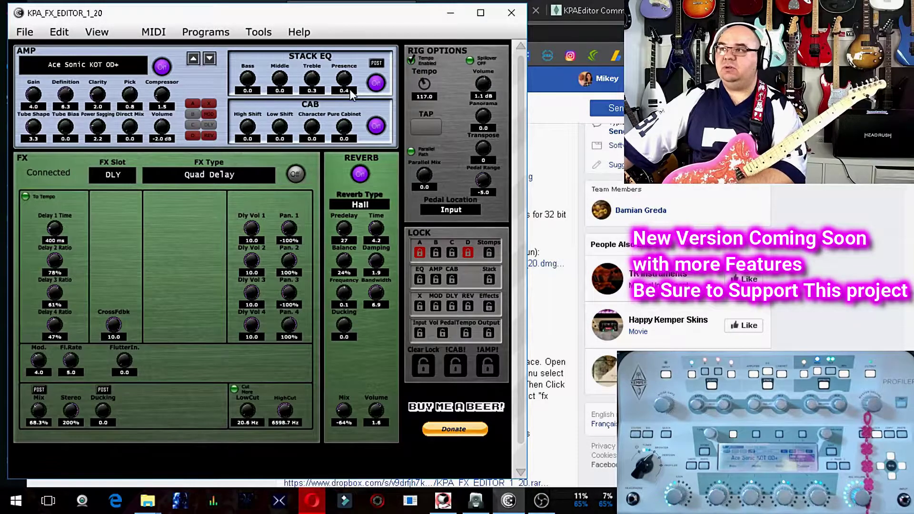
- Try the on/off switches of the Stack EQ, Cab and Amp sections, leaving all three on
left_click(376, 84)
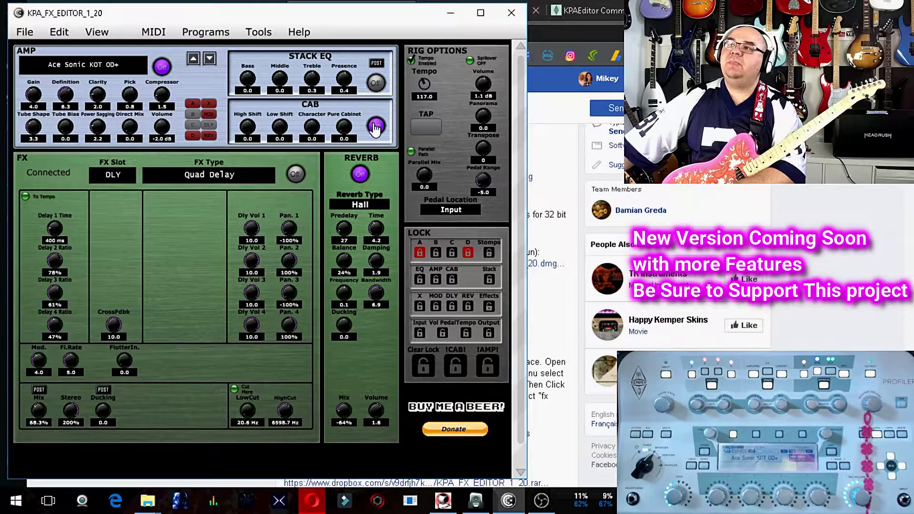
left_click(375, 127)
left_click(376, 85)
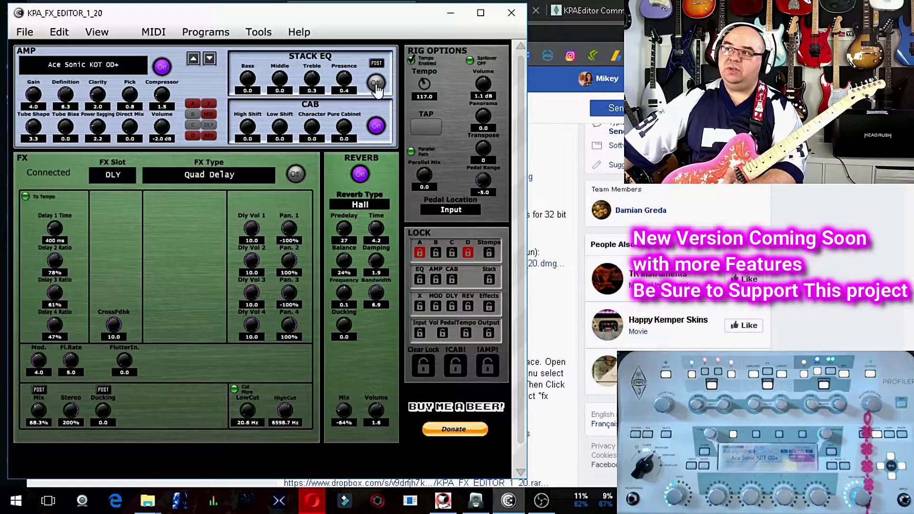
left_click(161, 67)
left_click(160, 67)
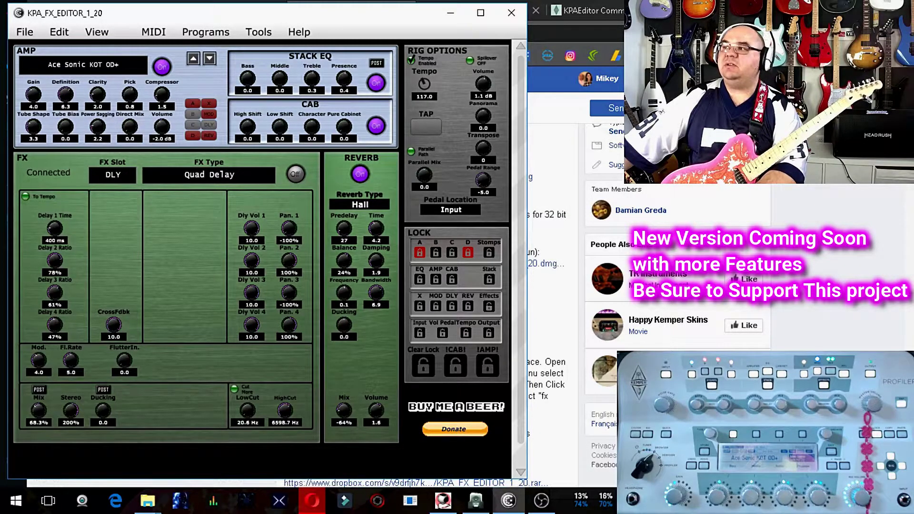
- Return to the KPA_FX_EDITOR_1_20 window from Opera and toggle the Hall reverb off and back on
scroll(666, 324, "up", 8)
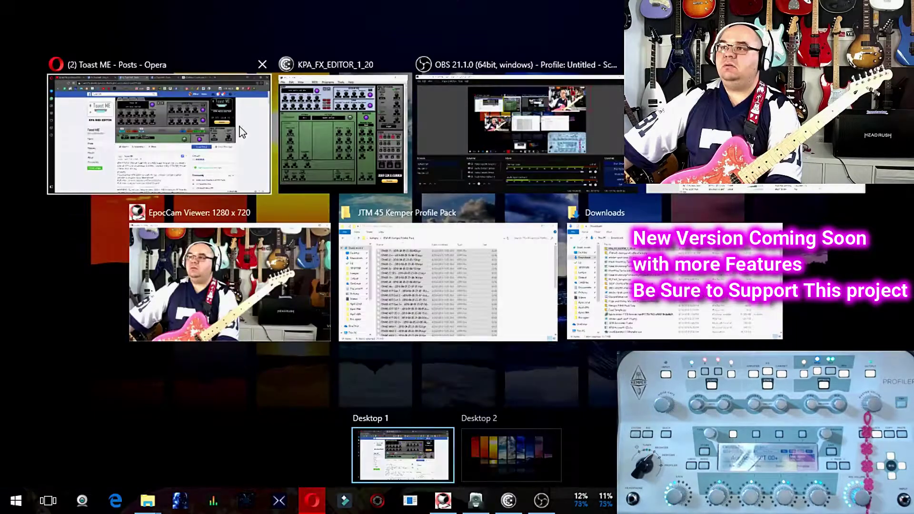
left_click(309, 138)
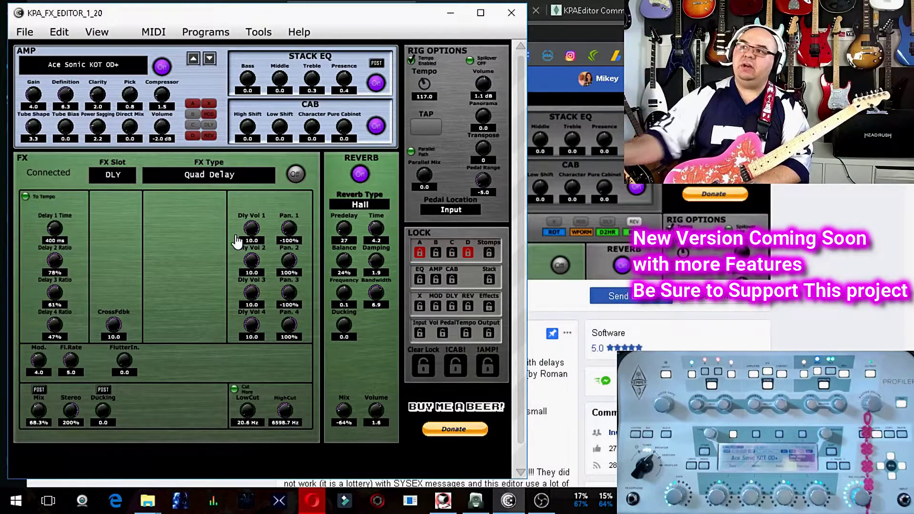
left_click(360, 175)
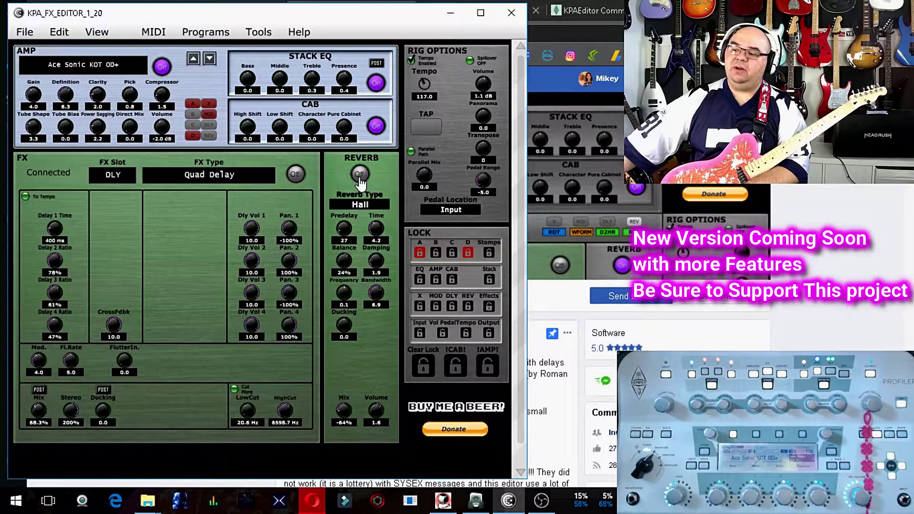
left_click(360, 175)
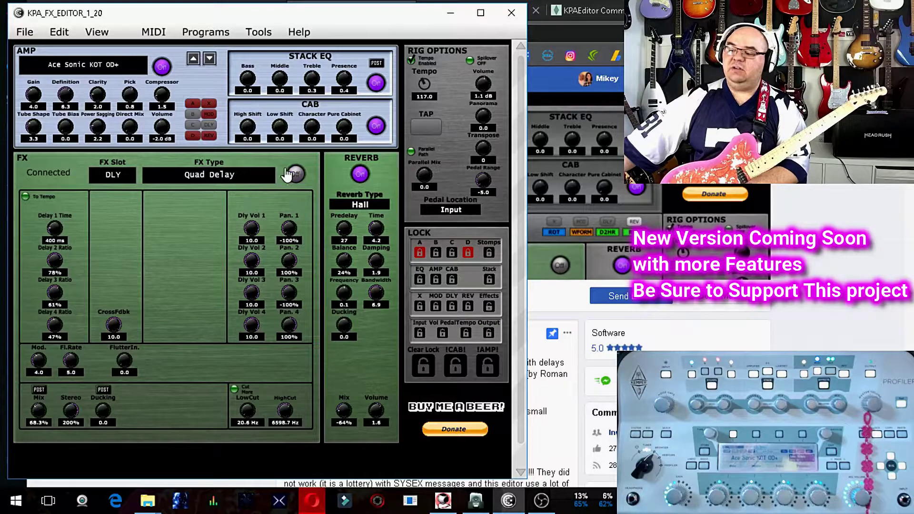
- Switch the effect section to FX slot X
left_click(107, 176)
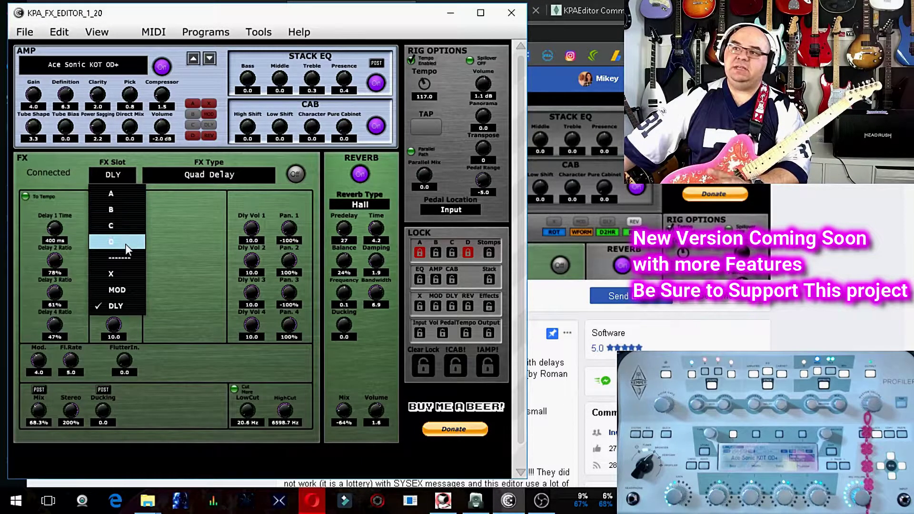
left_click(125, 260)
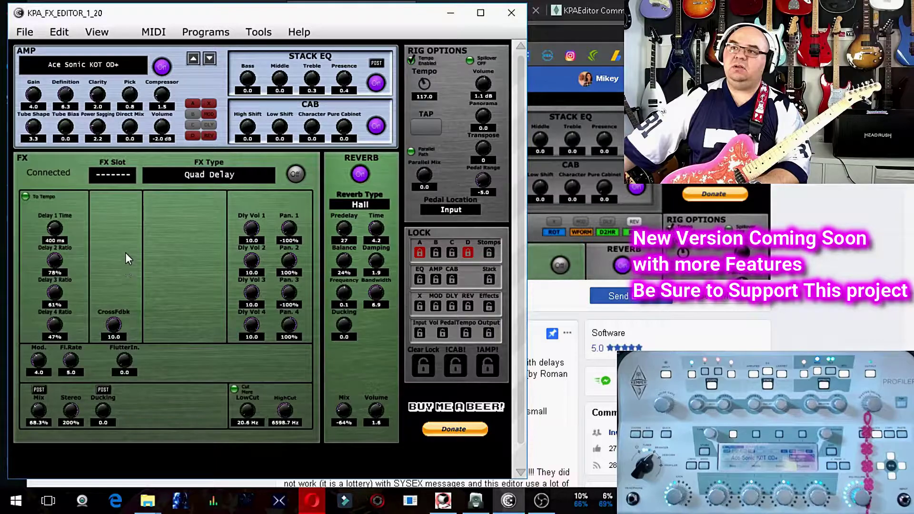
left_click(127, 179)
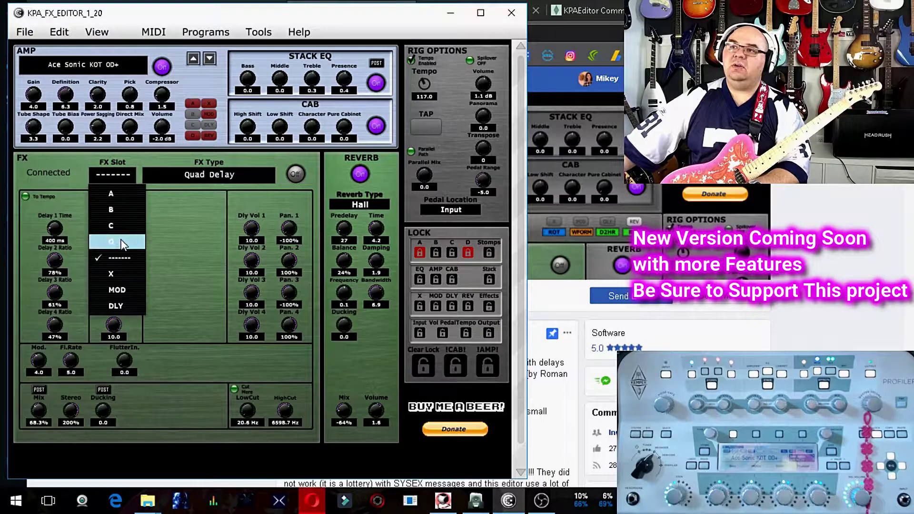
left_click(126, 279)
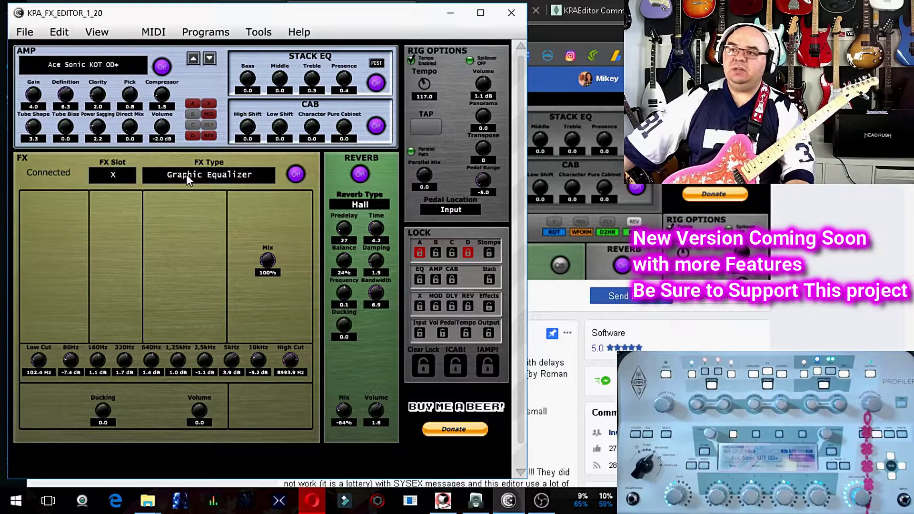
left_click(186, 174)
left_click(187, 174)
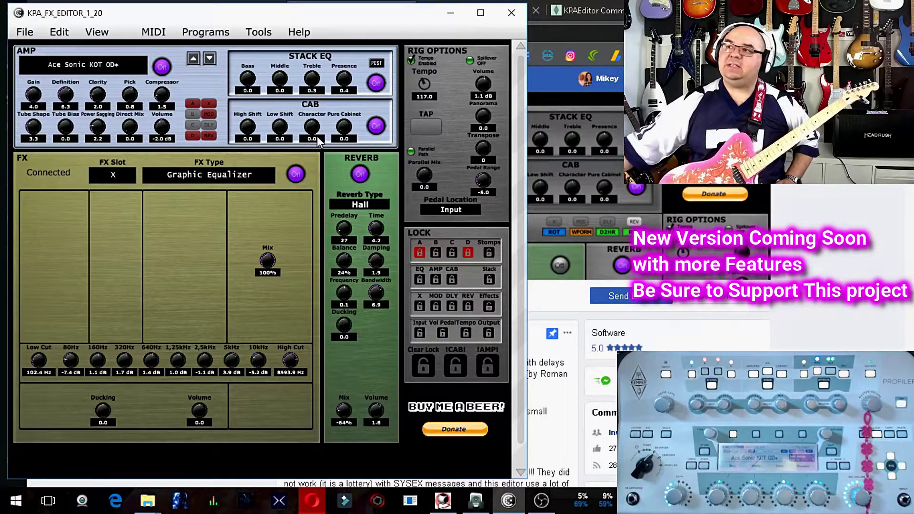
- Toggle the Graphic Equalizer effect off and back on, and do the same with the Stack EQ
left_click(296, 175)
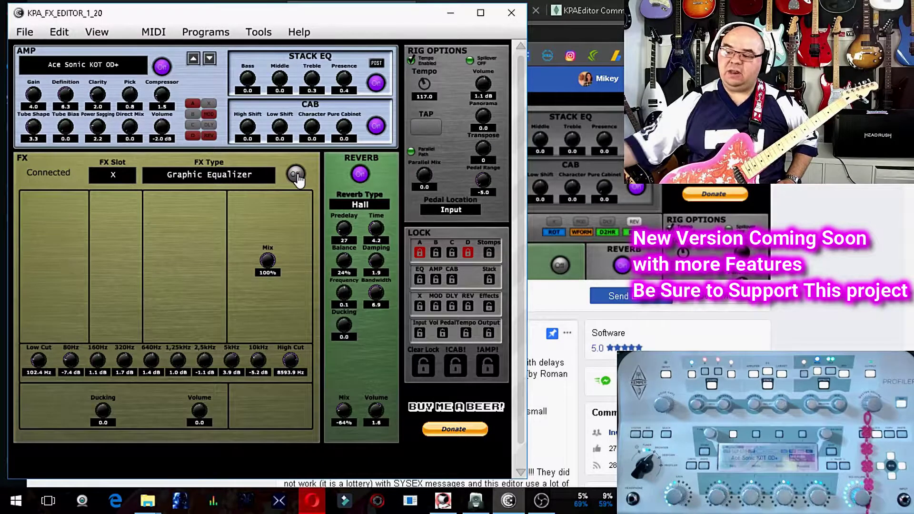
left_click(297, 177)
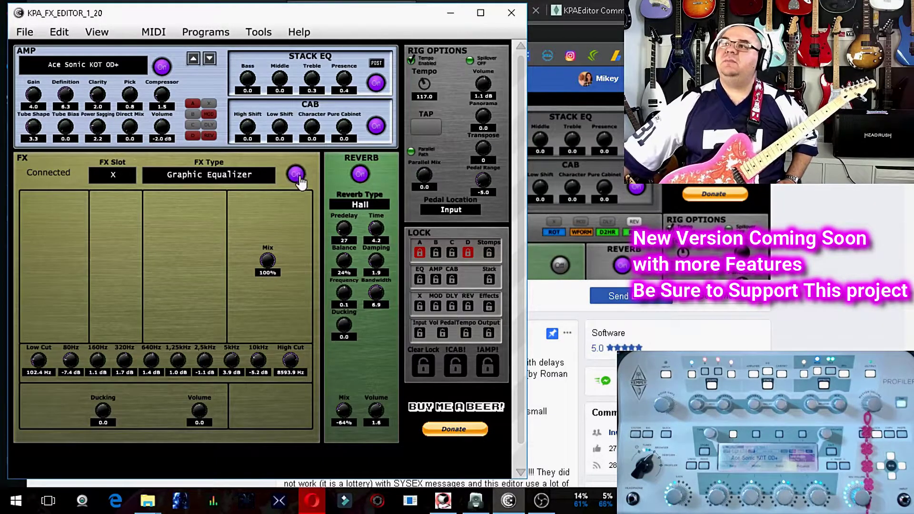
left_click(377, 84)
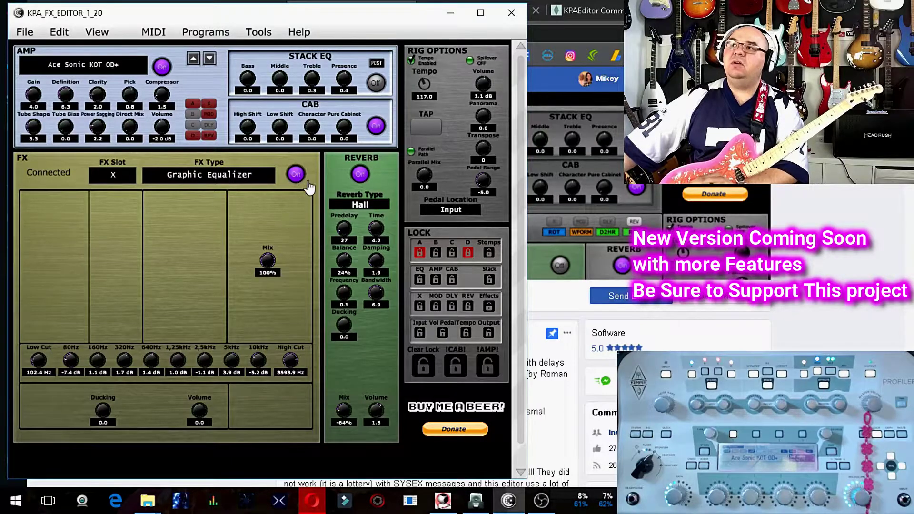
left_click(368, 82)
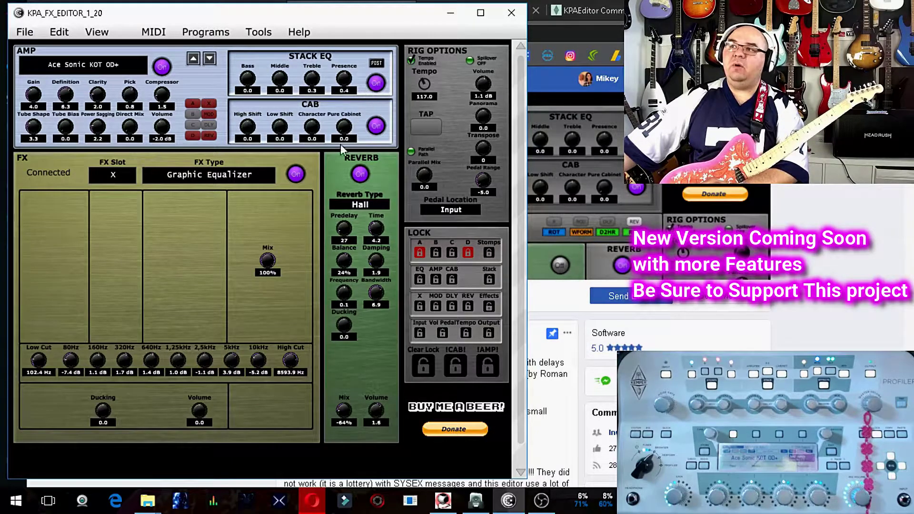
- Turn off the Graphic Equalizer in slot X and switch the effect section to the MOD slot
left_click(296, 174)
left_click(131, 175)
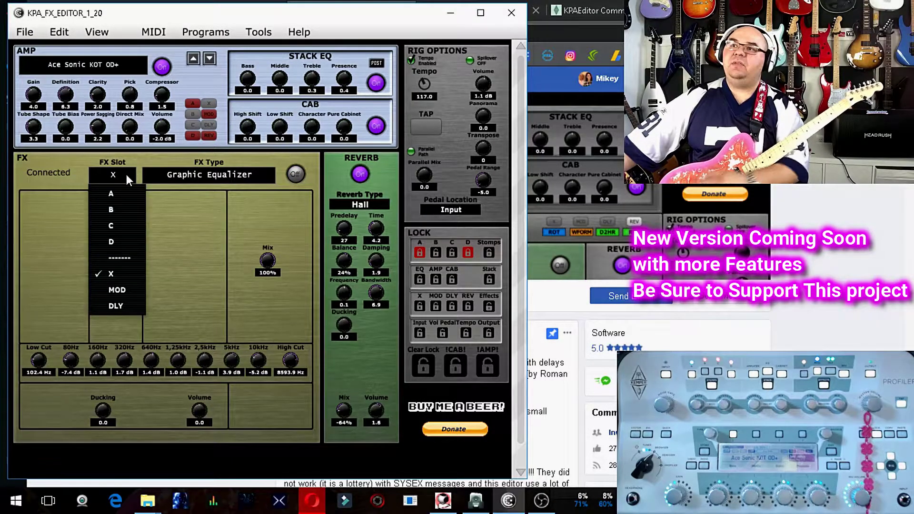
left_click(129, 289)
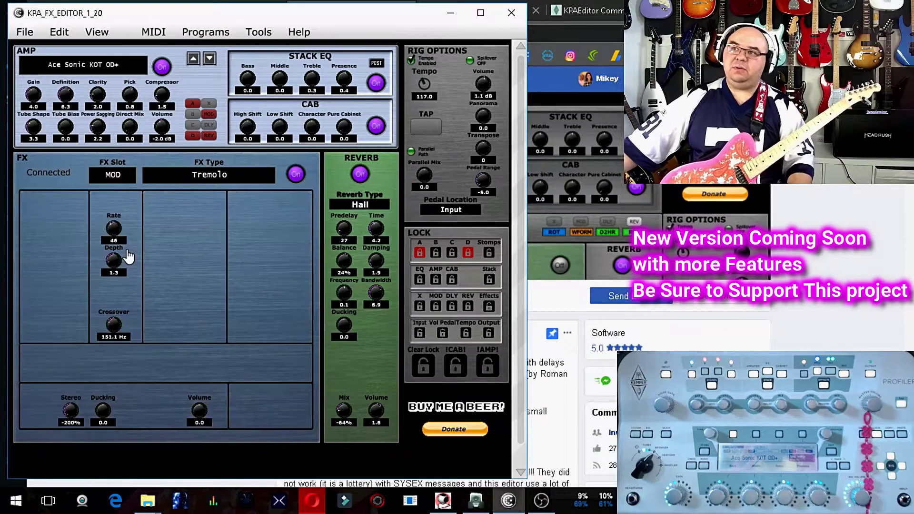
- Set the MOD slot's effect type to Quad Harmonic
left_click(216, 173)
scroll(223, 266, "up", 15)
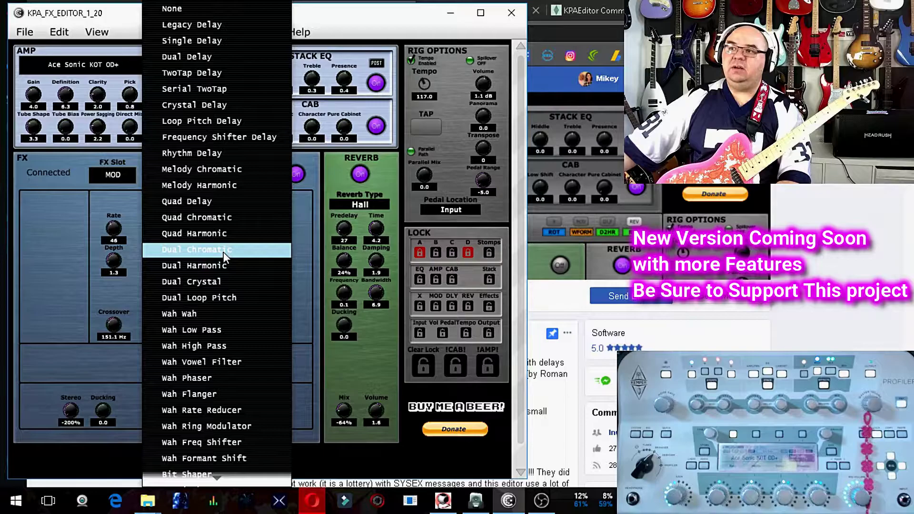
left_click(225, 233)
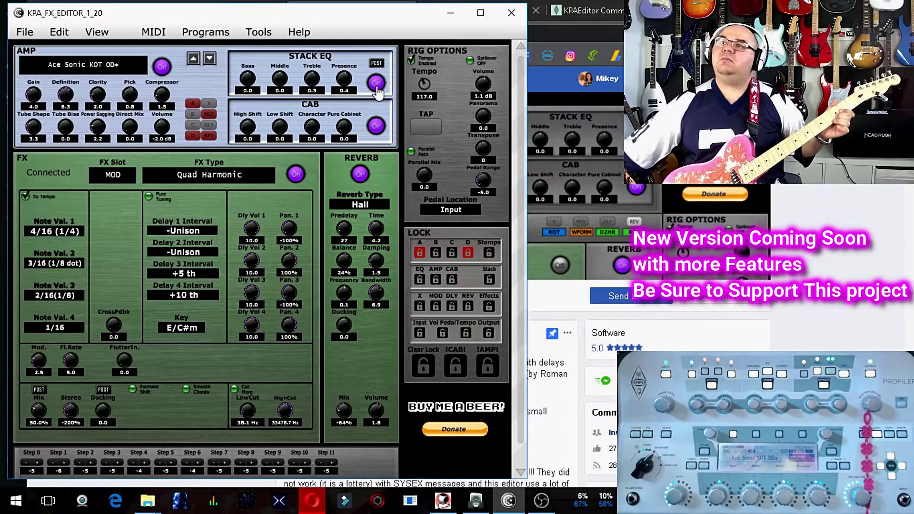
- Try Melody Chromatic as the MOD slot's effect type and replace it with Crystal Delay
left_click(221, 174)
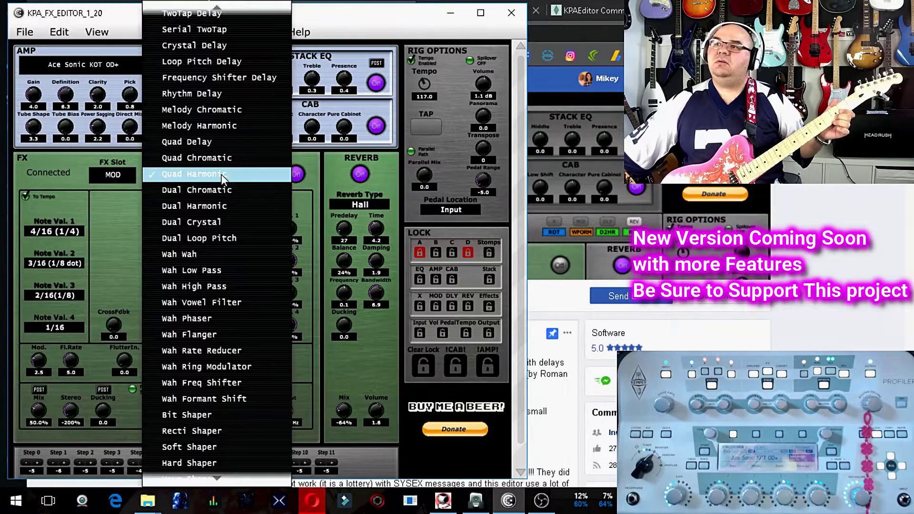
left_click(233, 116)
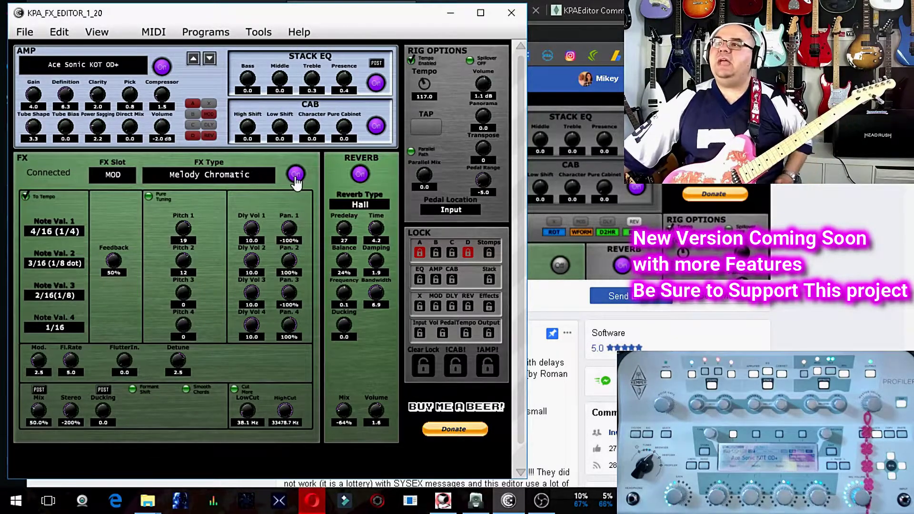
left_click(258, 178)
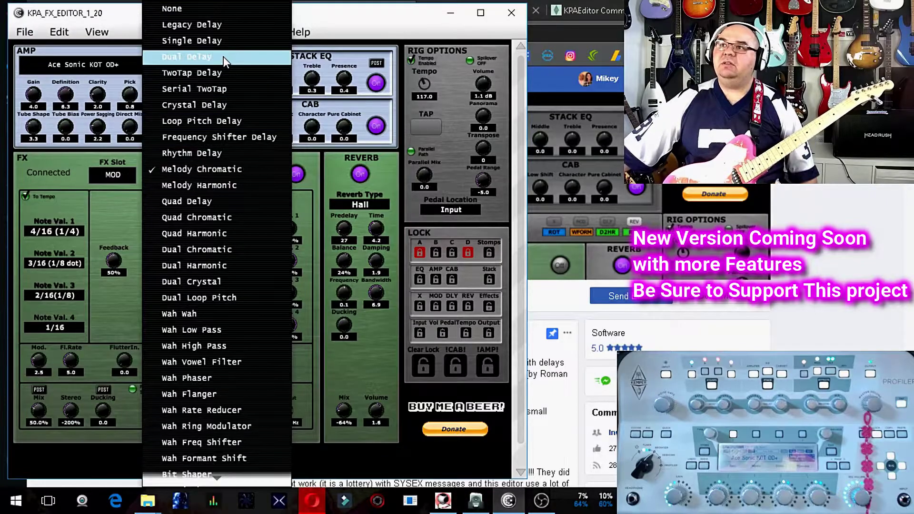
left_click(217, 105)
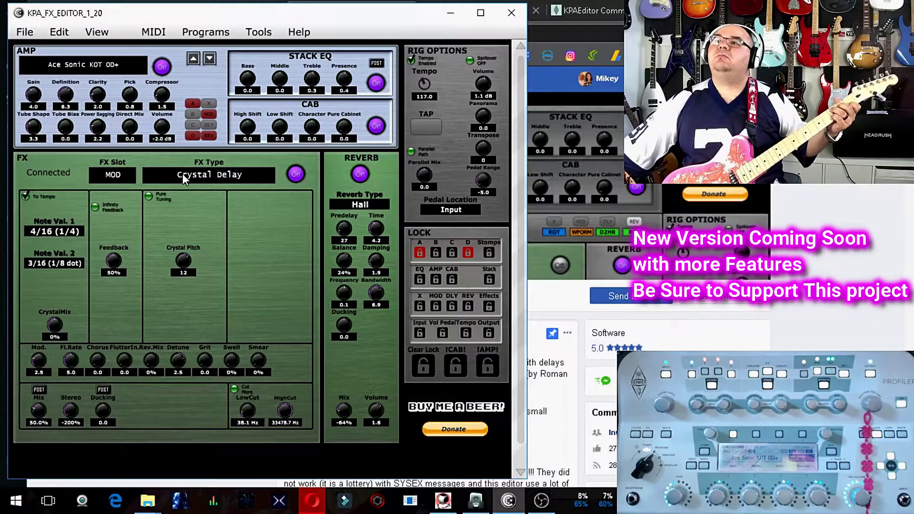
- Switch to FX slot A and browse its effect types, from the pitch and loop effects up to the delays
left_click(118, 176)
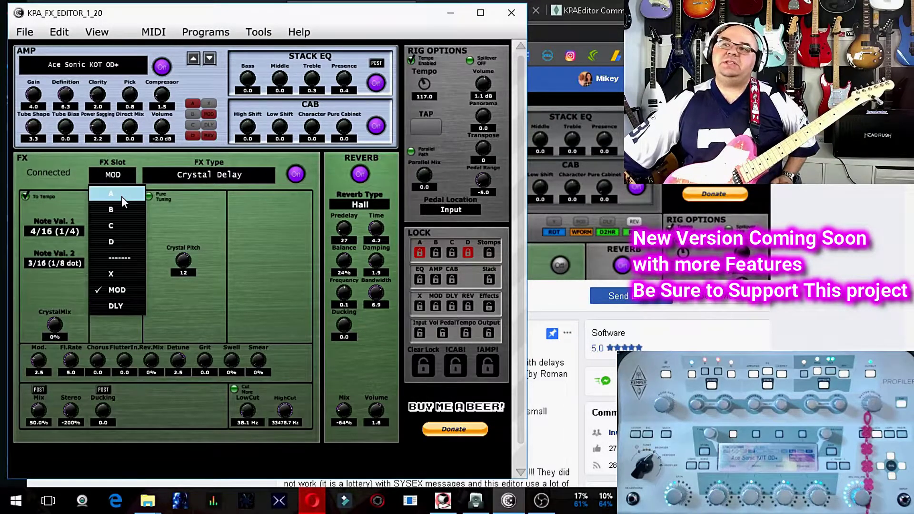
left_click(122, 196)
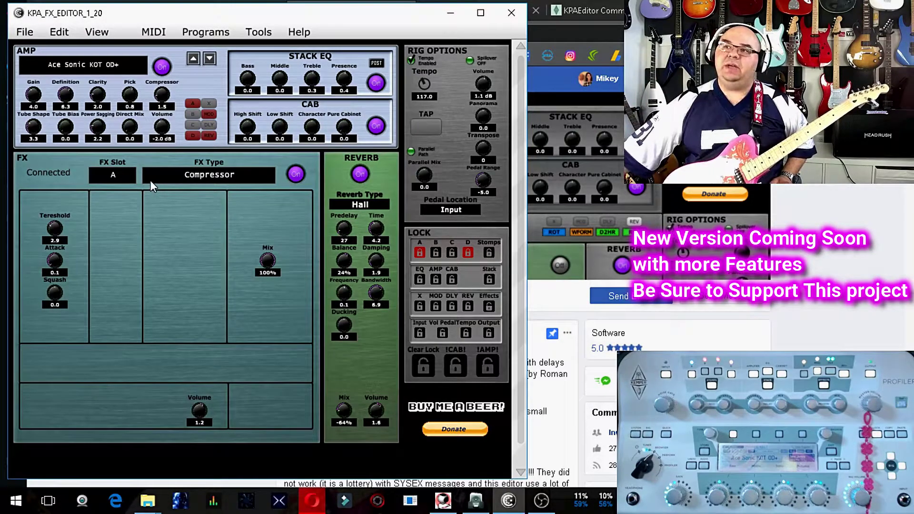
left_click(187, 183)
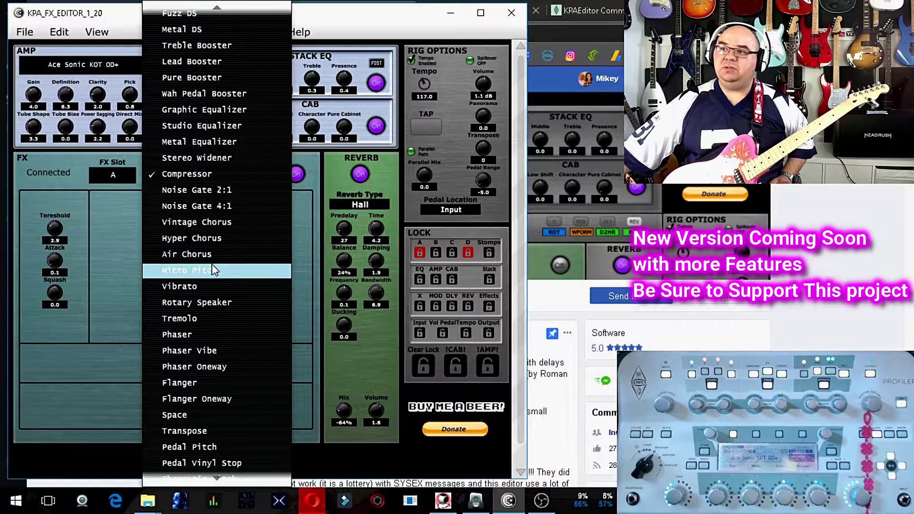
scroll(210, 287, "down", 2)
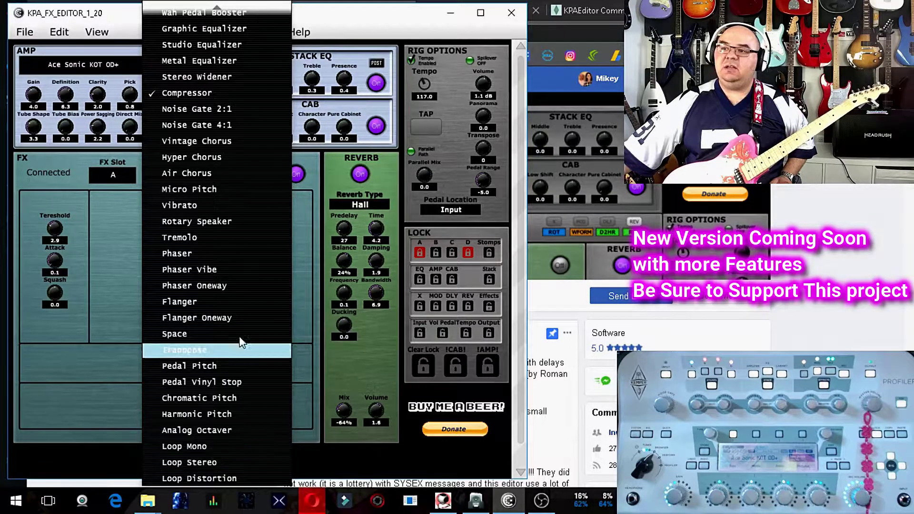
scroll(241, 342, "up", 15)
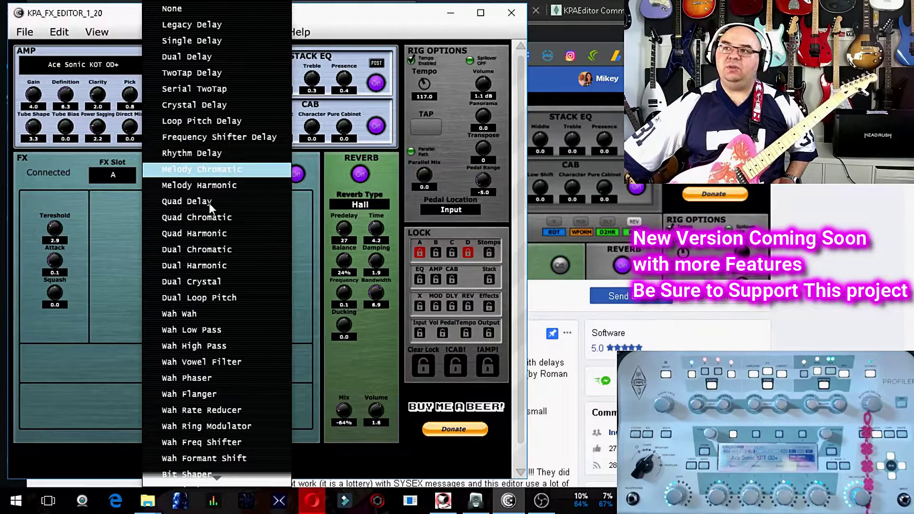
left_click(223, 278)
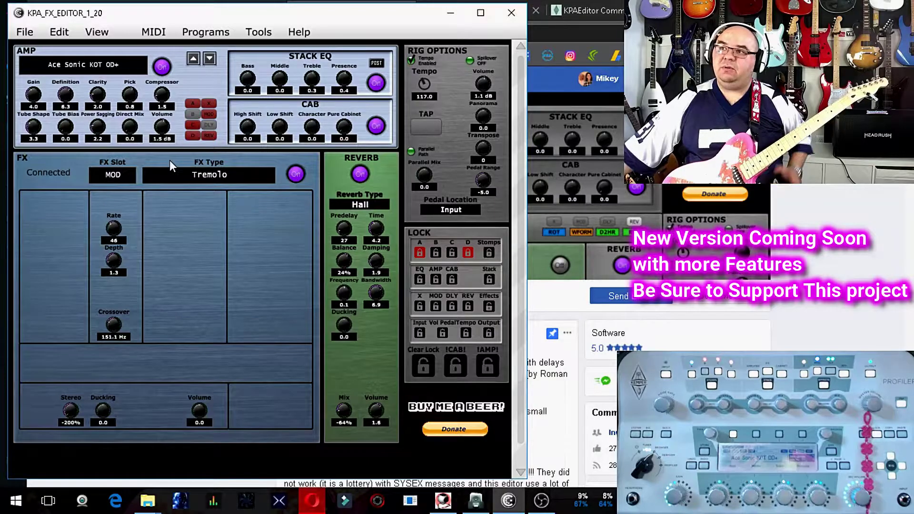
- Switch the effect section to FX slot C and set its effect type to One DS
left_click(114, 177)
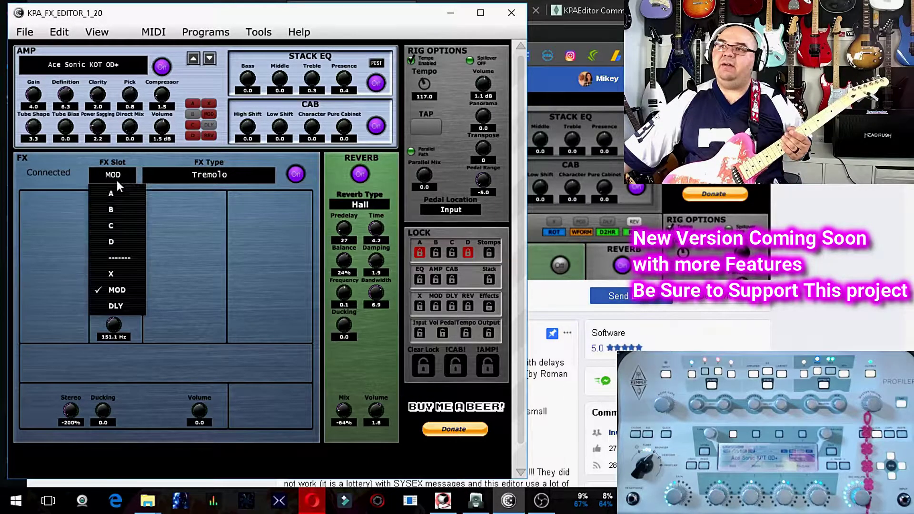
left_click(118, 227)
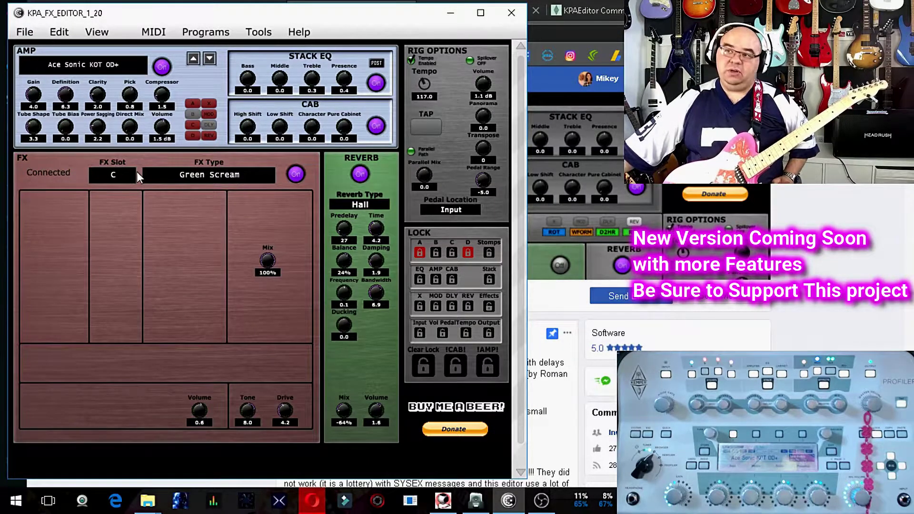
left_click(147, 176)
scroll(216, 185, "up", 5)
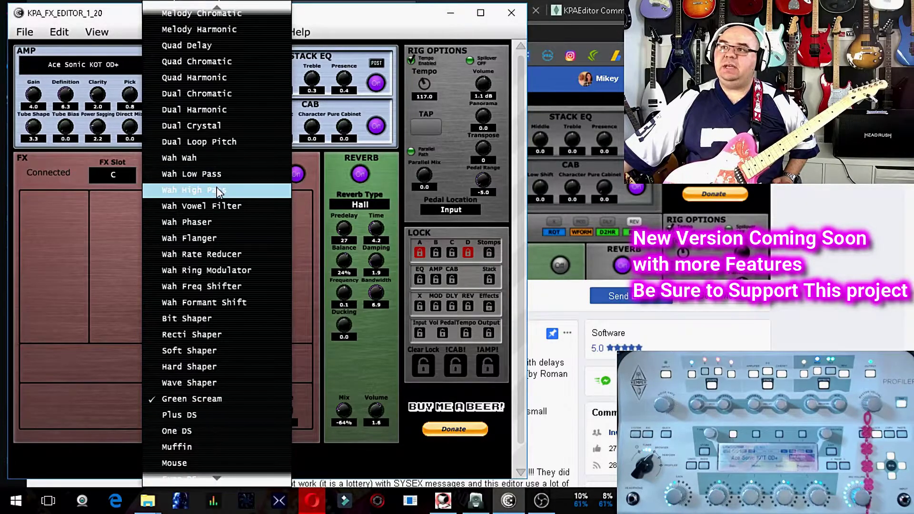
scroll(216, 190, "down", 3)
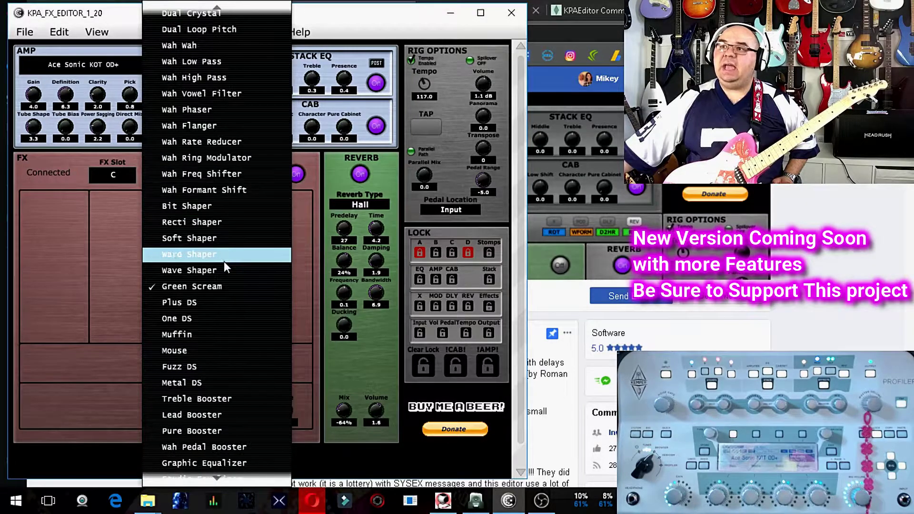
left_click(215, 318)
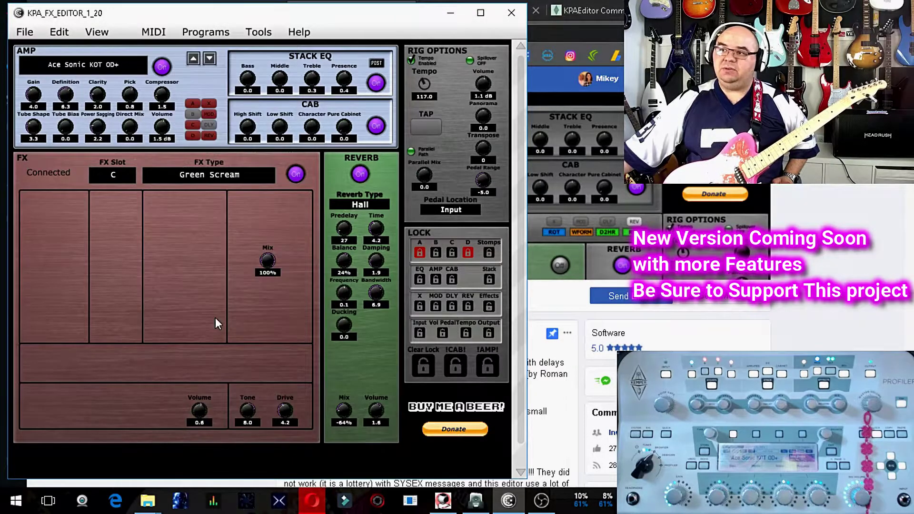
left_click(224, 176)
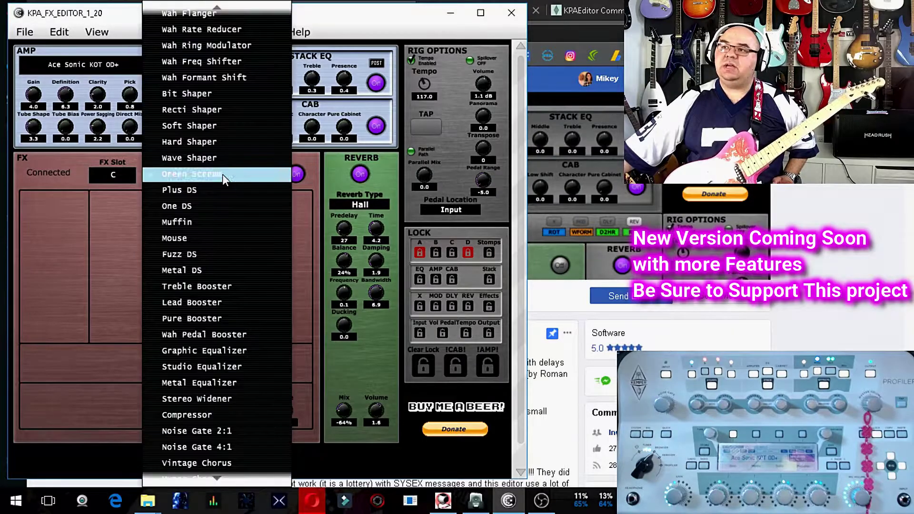
left_click(221, 206)
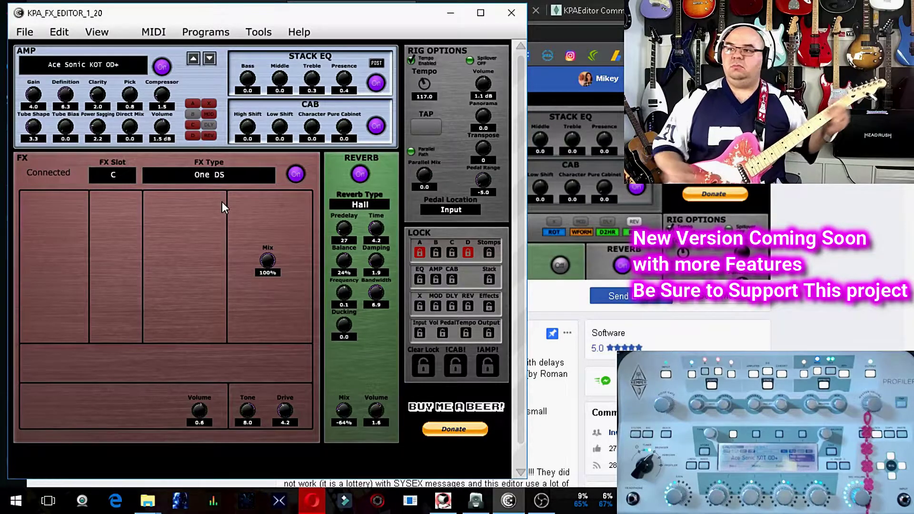
- Lower the One DS drive to 0.7 and switch off slot C
left_click_drag(283, 408, 284, 430)
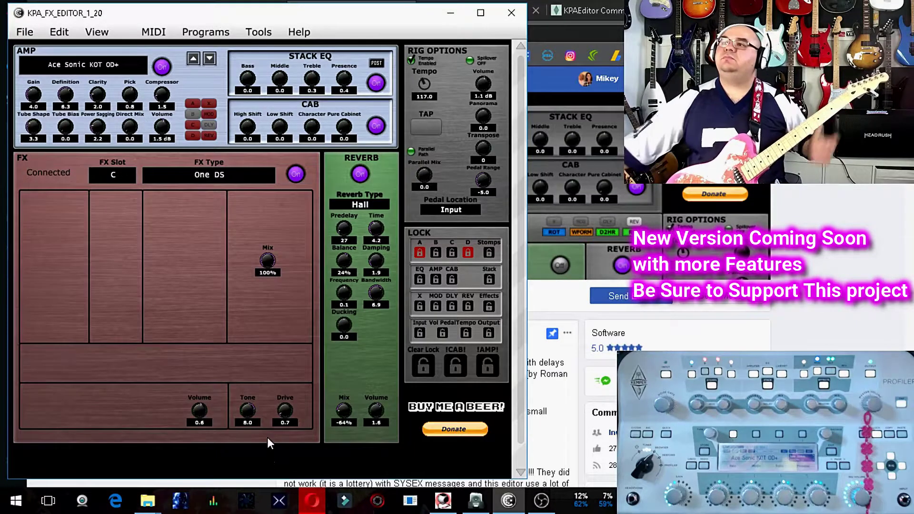
left_click(196, 129)
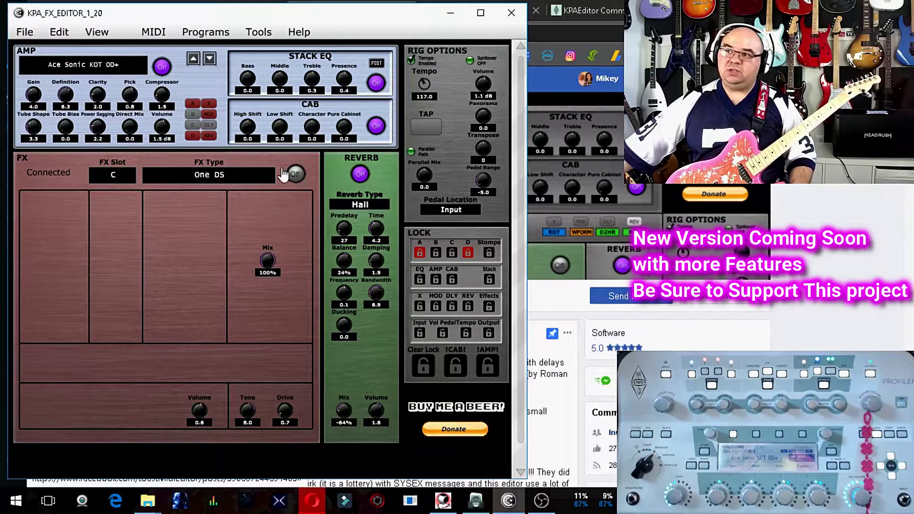
- Move forward two rigs to load ACE Beauty 2RB
left_click(210, 58)
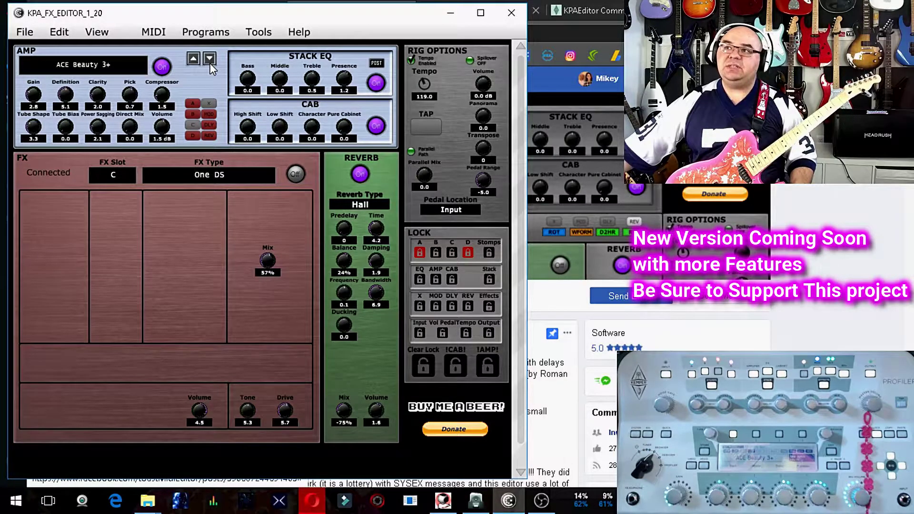
left_click(210, 58)
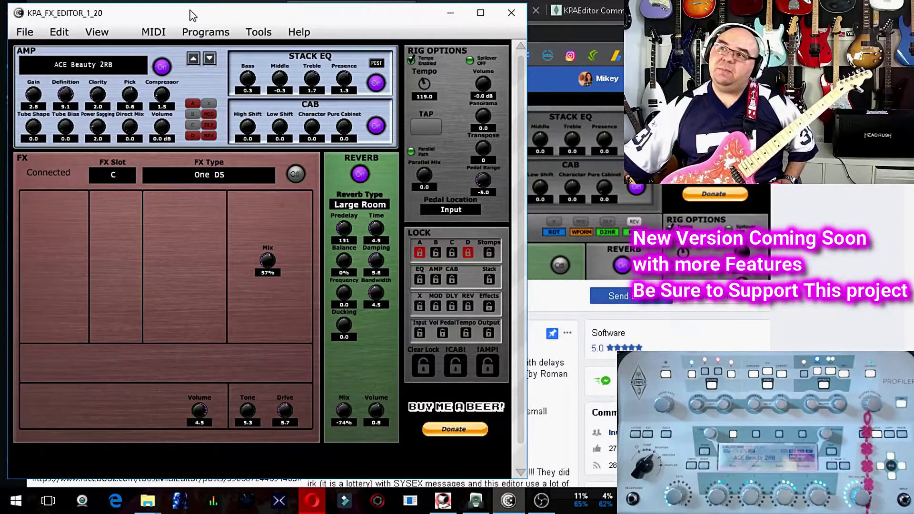
- Review the MIDI input, controller and output device options, and view the editor's version and author information
left_click(153, 32)
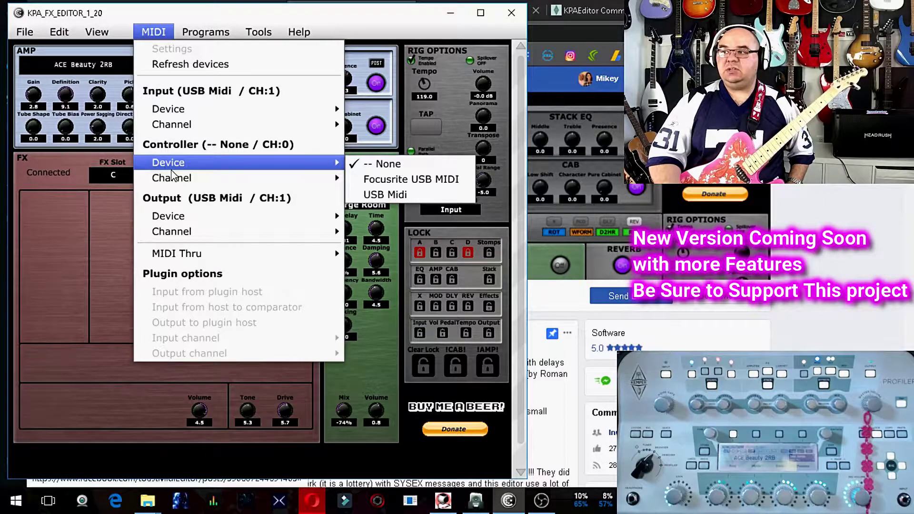
left_click(276, 282)
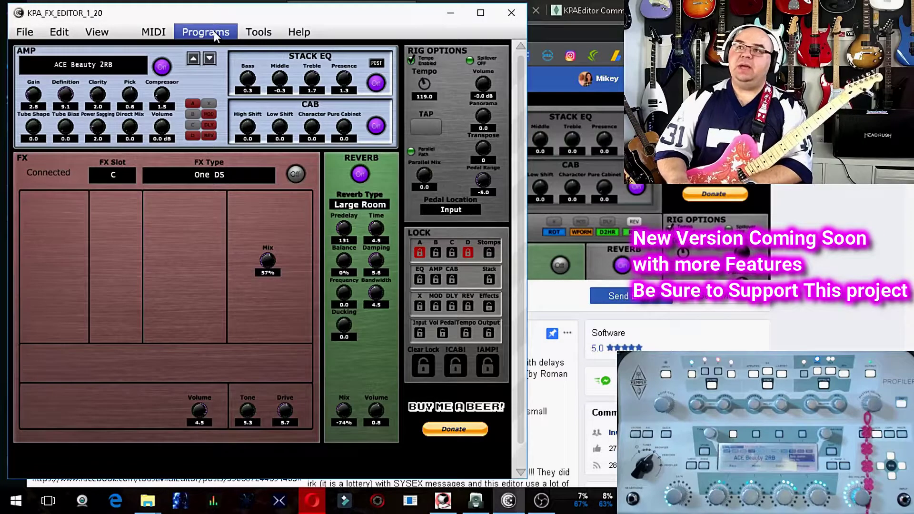
left_click(292, 32)
left_click(295, 49)
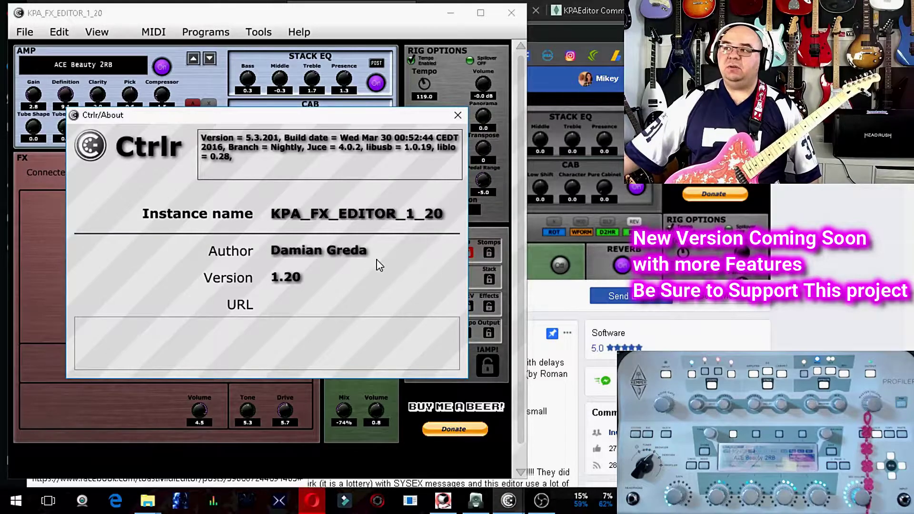
key("Escape")
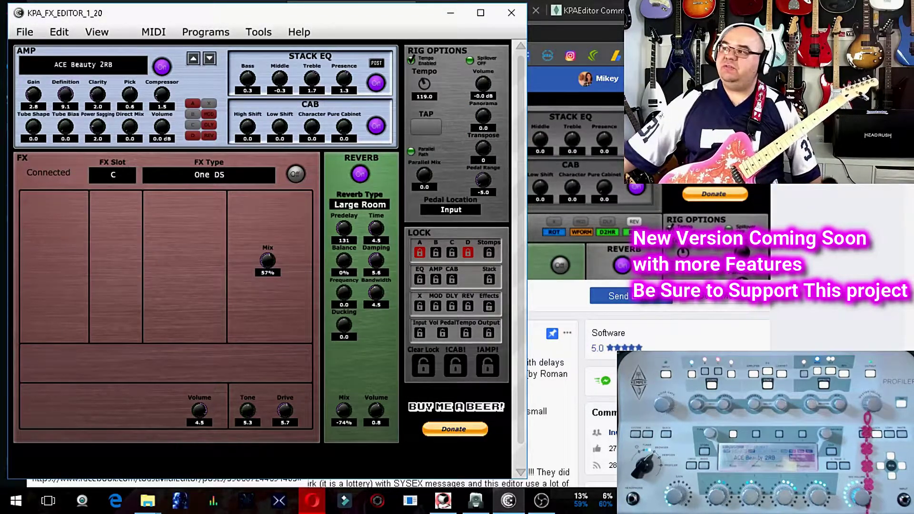
- Switch to the Opera browser and read the Toast ME post's donation links, compatible and incompatible MIDI interfaces, and install notes
key("alt+Tab")
scroll(453, 292, "up", 3)
scroll(453, 293, "up", 6)
scroll(447, 309, "down", 8)
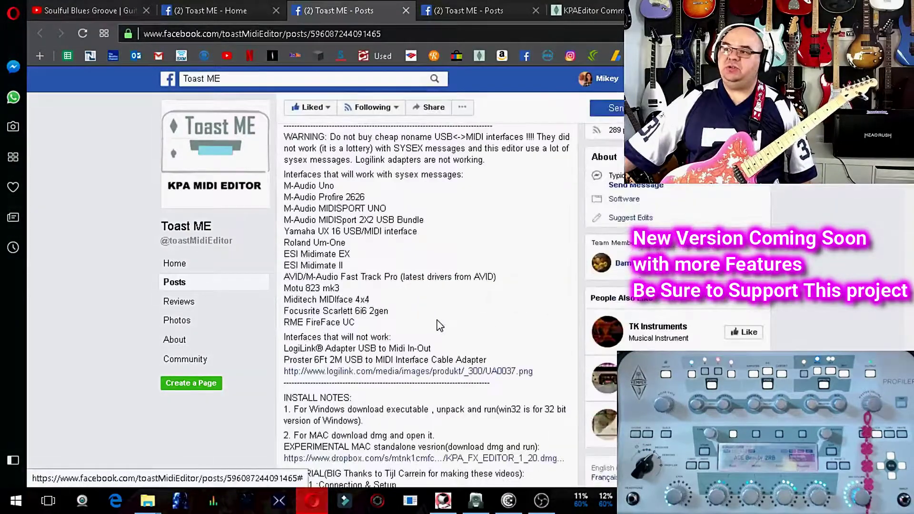
scroll(439, 326, "up", 4)
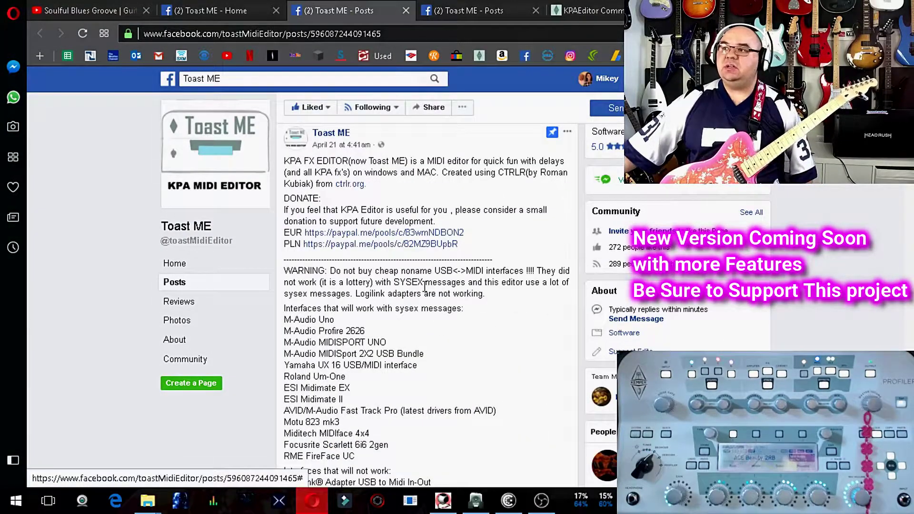
scroll(425, 285, "down", 3)
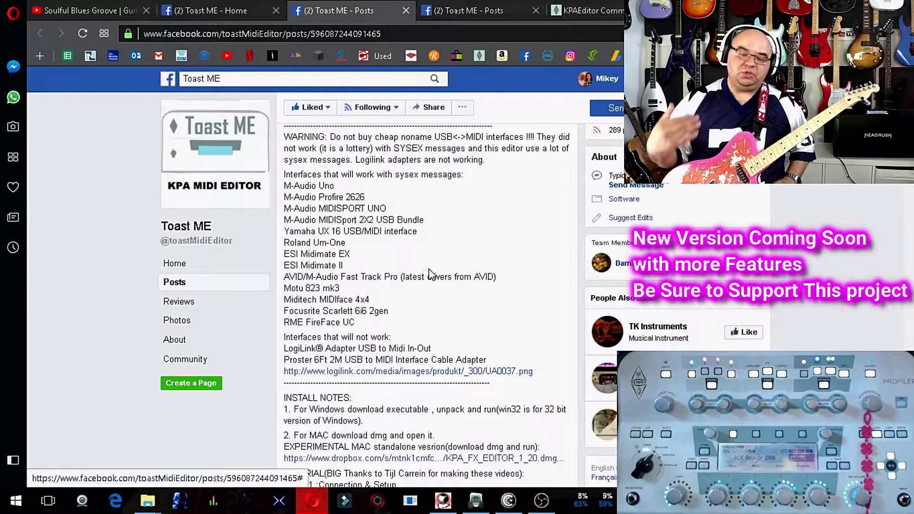
scroll(414, 266, "up", 4)
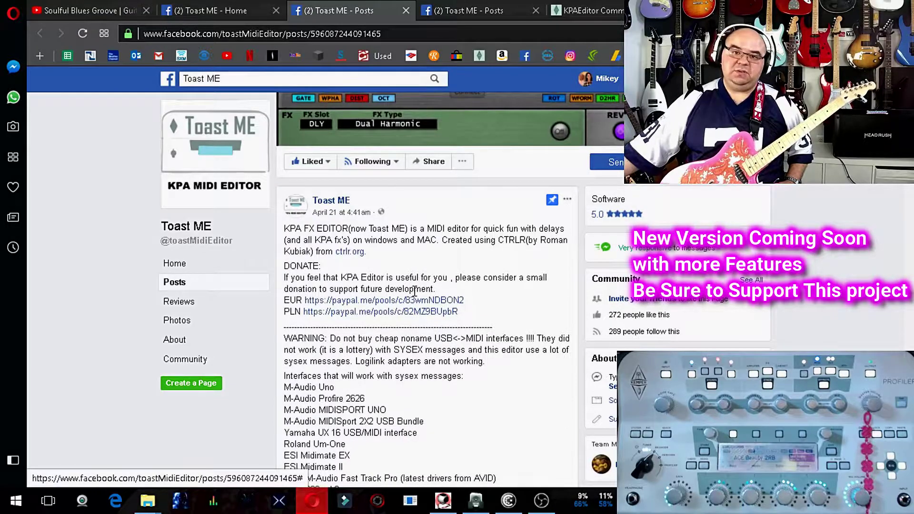
scroll(524, 357, "up", 1)
scroll(504, 357, "up", 1)
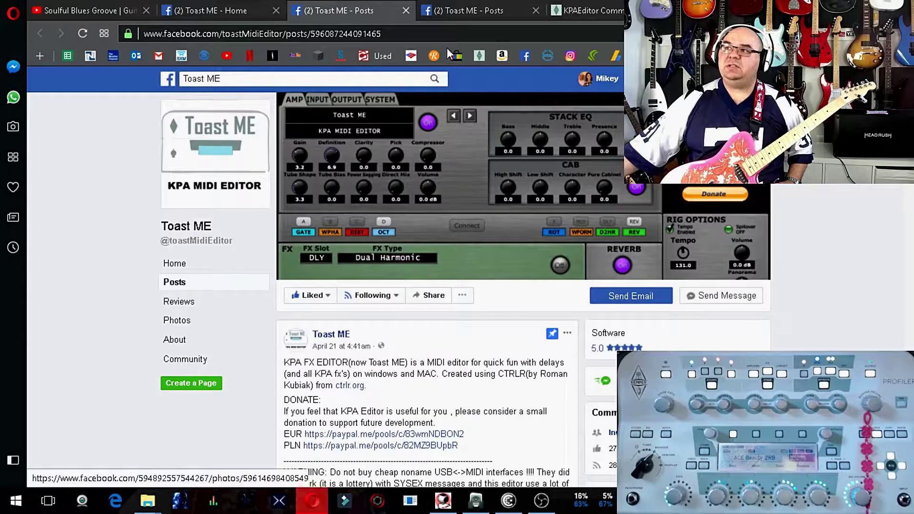